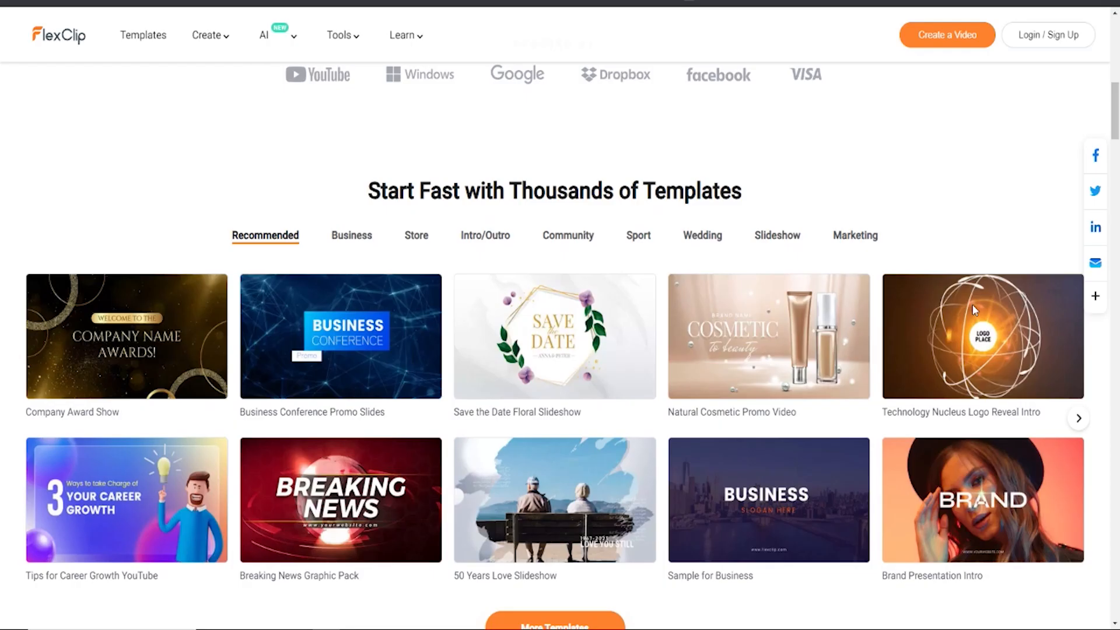
- Review the FlexClip homepage from the template gallery and AI tools through stock assets and editing tools to the three-step video guide
scroll(972, 310, "down", 2)
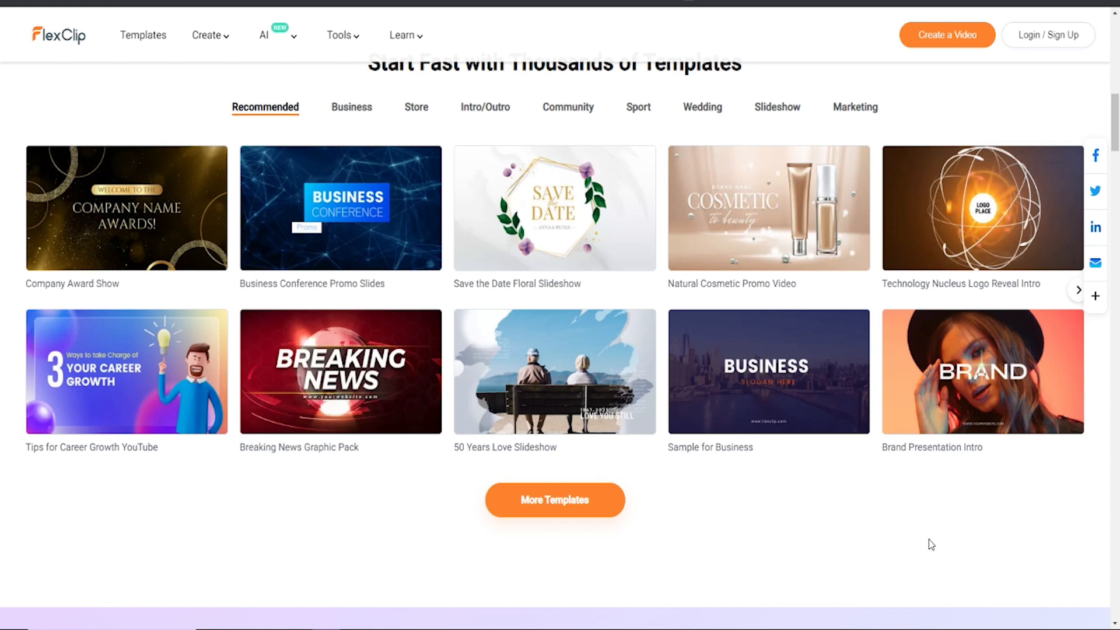
scroll(935, 528, "down", 10)
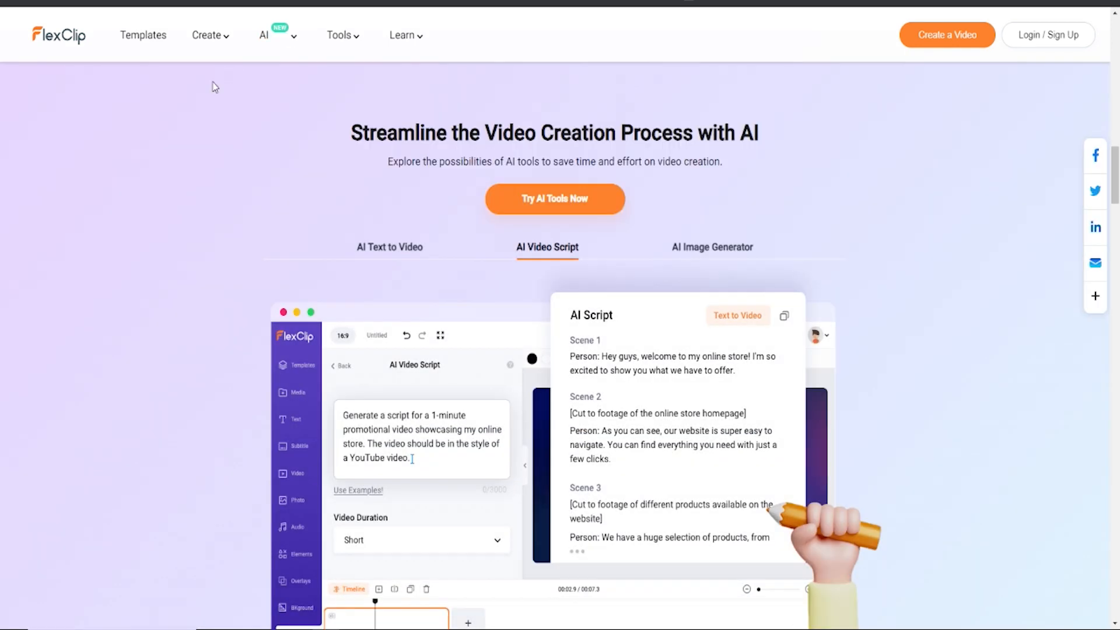
mouse_move(267, 48)
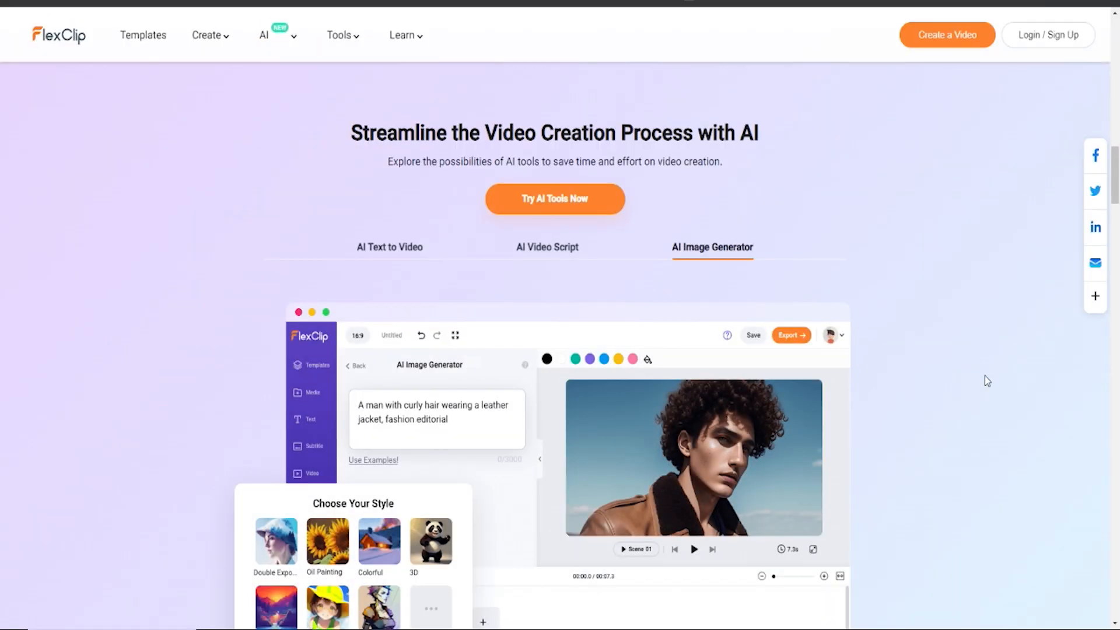
scroll(984, 401, "down", 3)
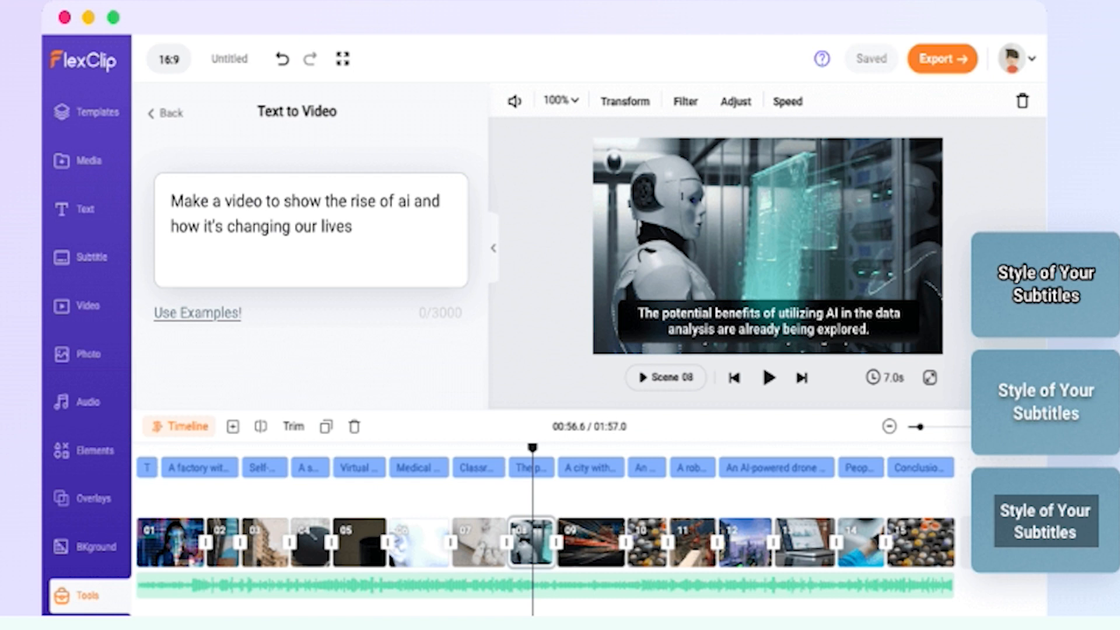
scroll(957, 325, "down", 7)
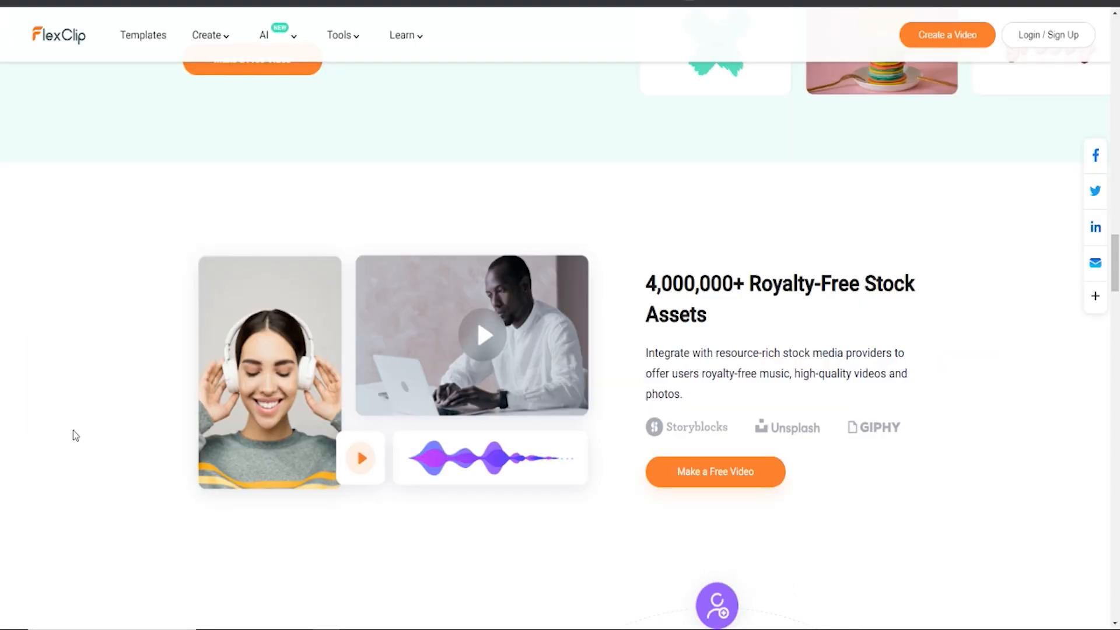
scroll(72, 429, "down", 6)
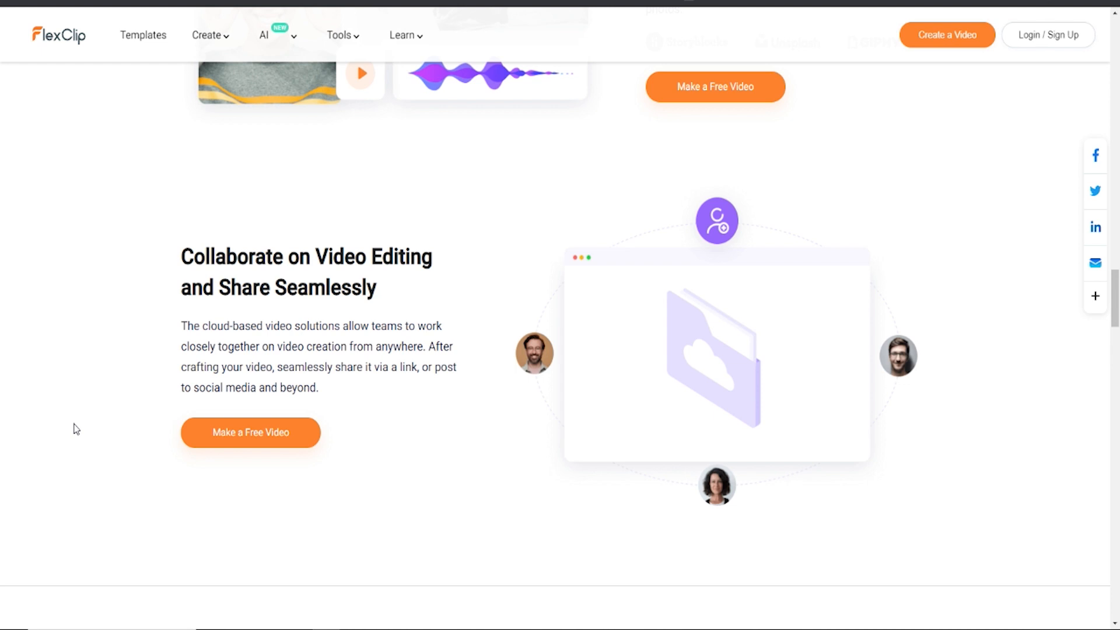
scroll(76, 429, "down", 8)
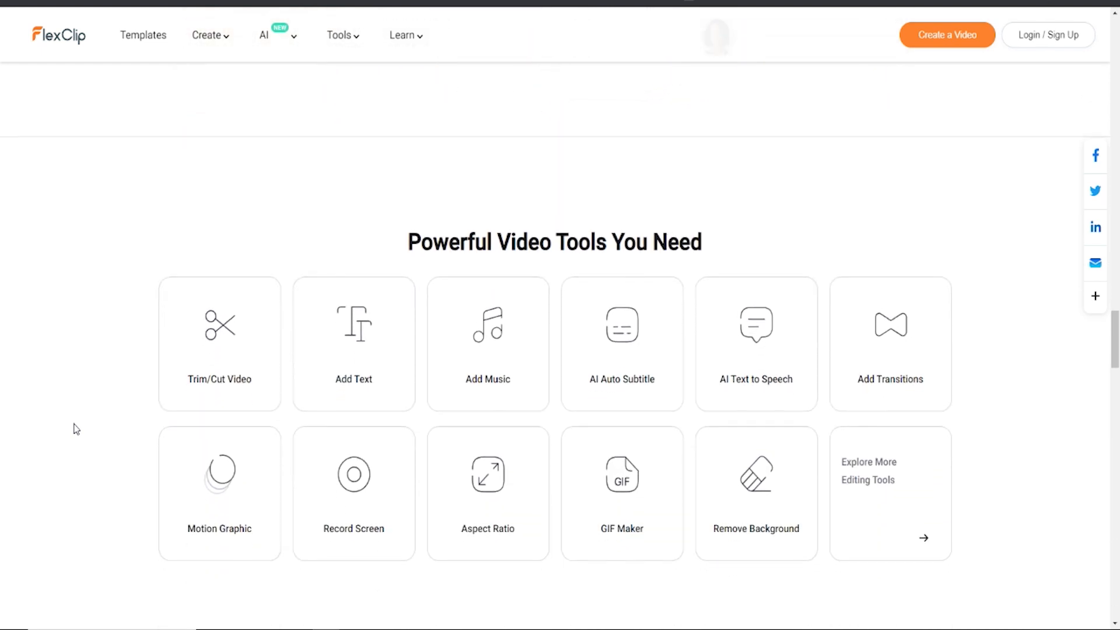
scroll(76, 429, "down", 1)
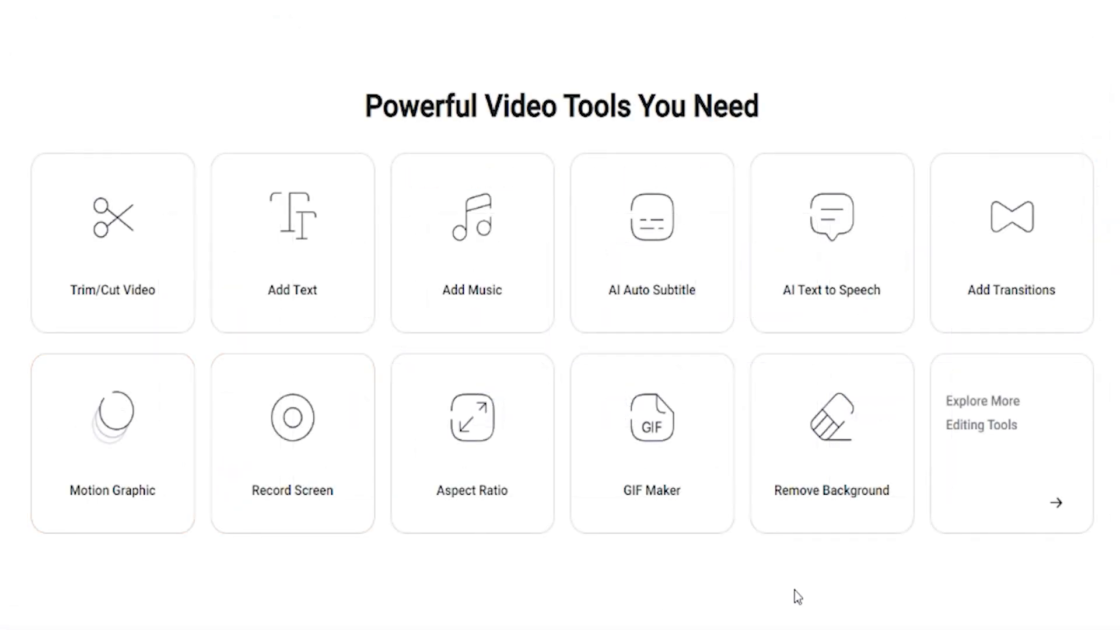
scroll(798, 596, "down", 5)
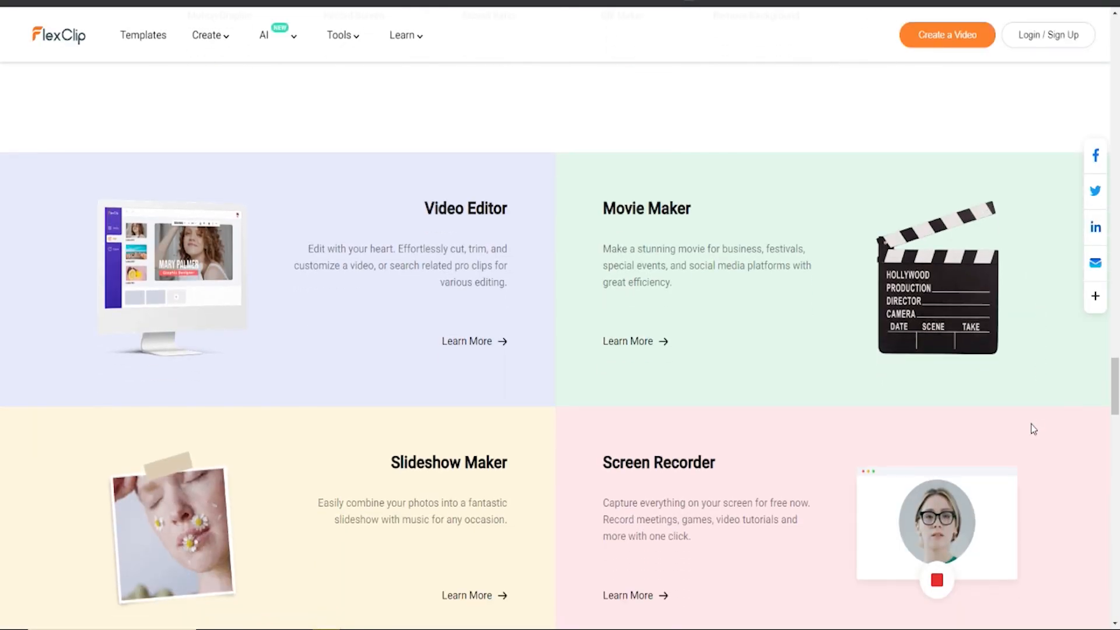
scroll(1033, 430, "down", 1)
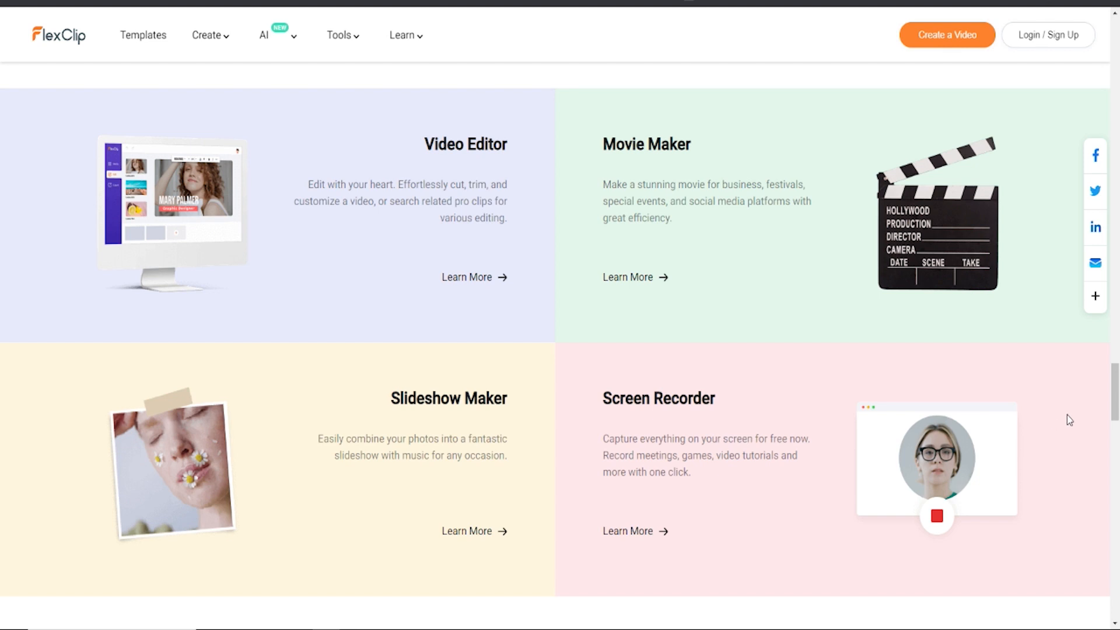
scroll(1067, 420, "down", 2)
scroll(1070, 424, "down", 3)
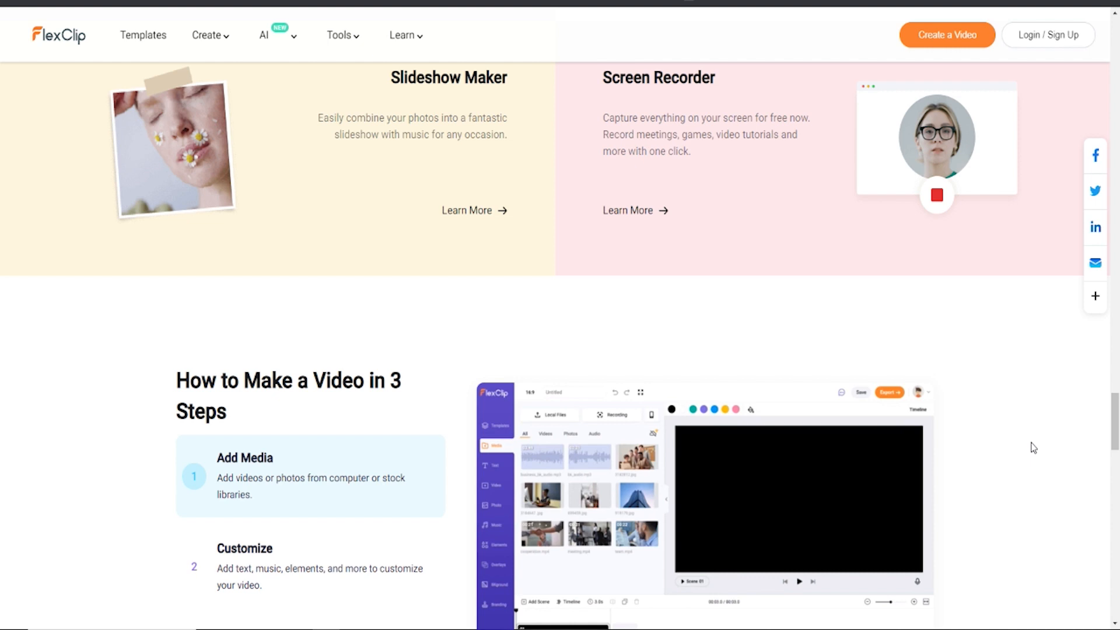
scroll(1032, 447, "down", 2)
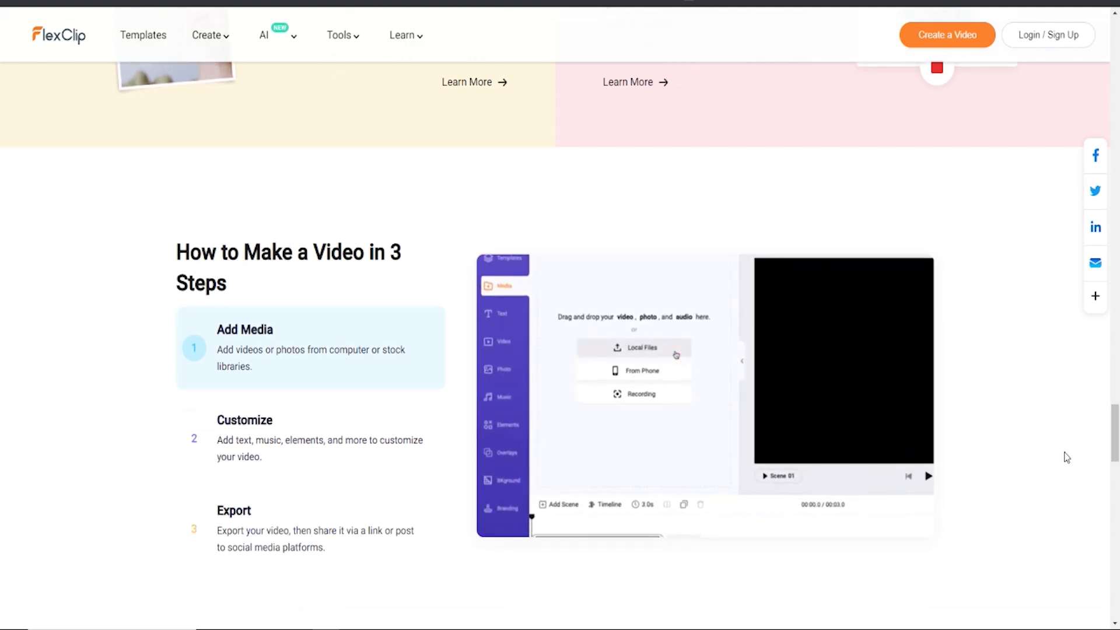
scroll(1066, 457, "down", 1)
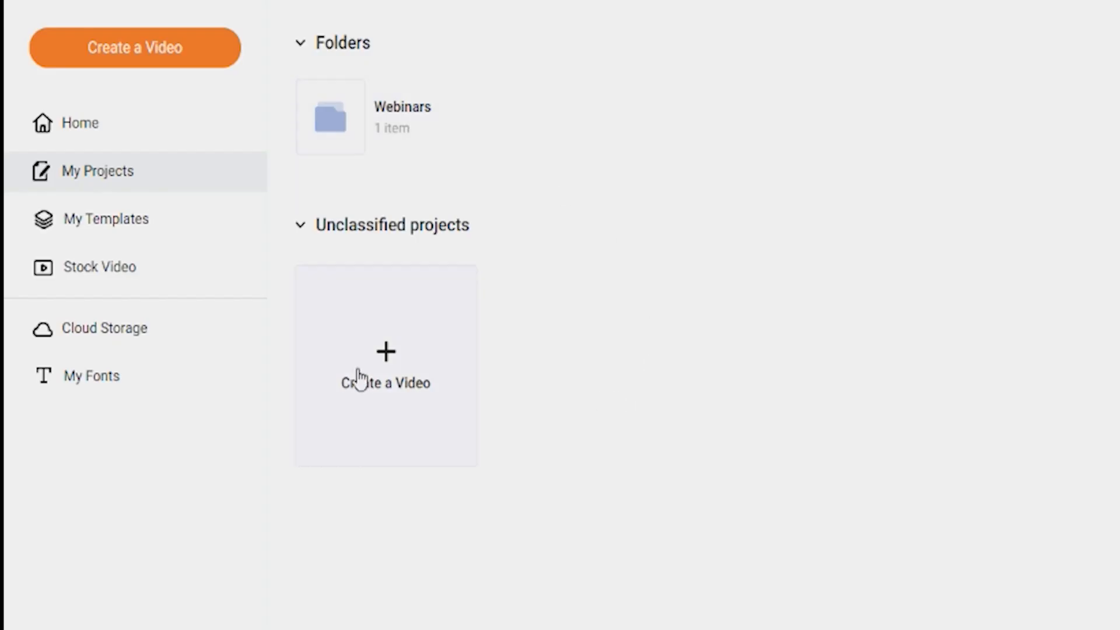
- Create a new 16:9 video project in Timeline Mode and dismiss the media import prompt
left_click(385, 367)
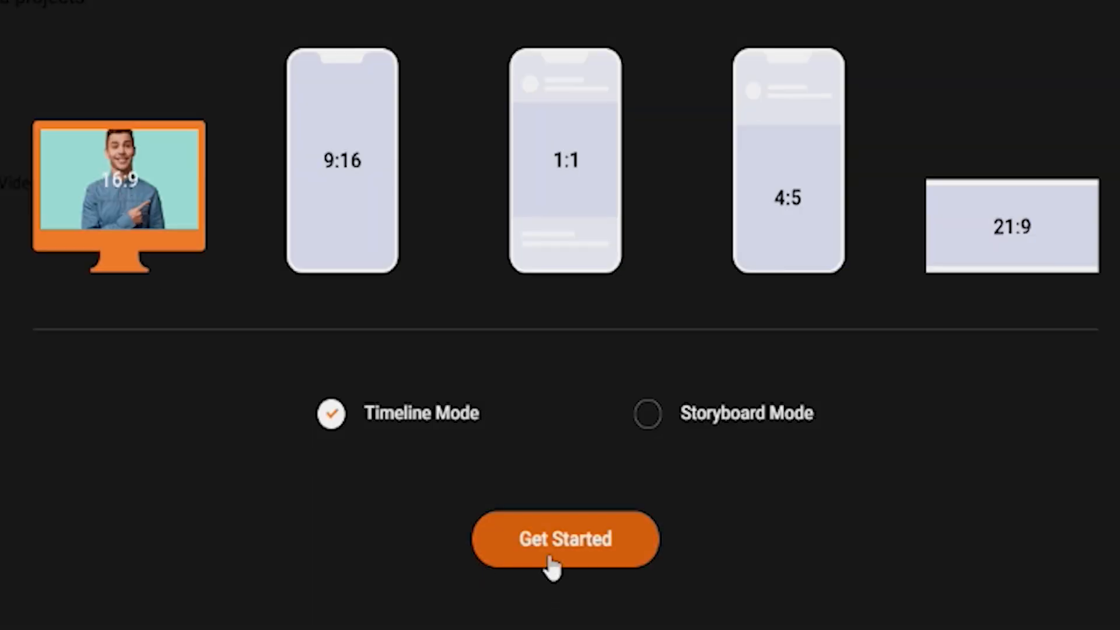
left_click(574, 543)
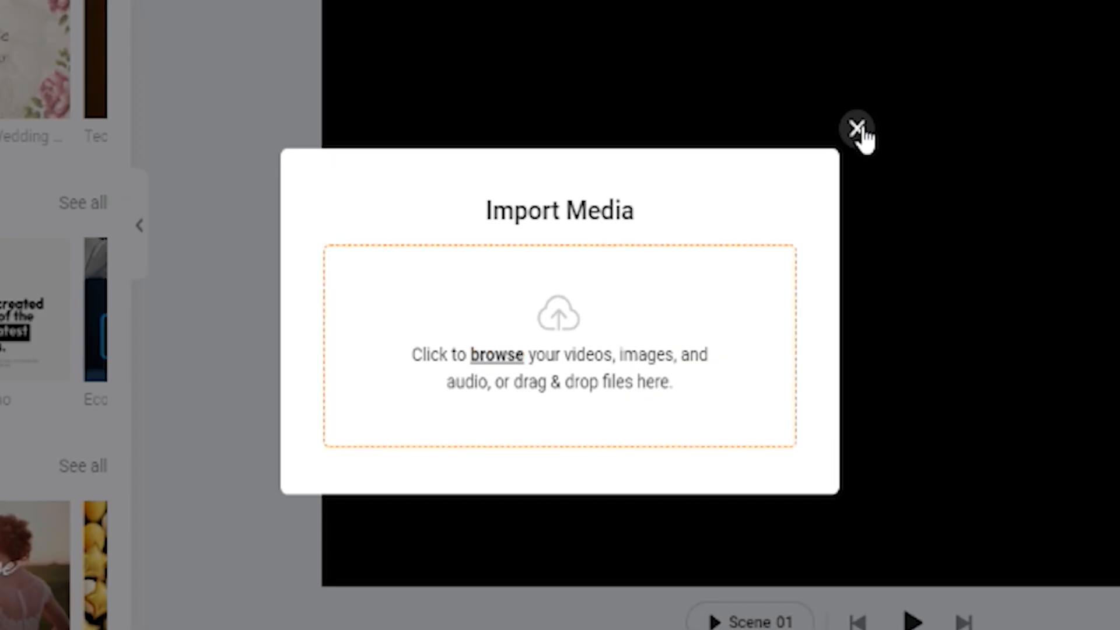
left_click(707, 222)
left_click(874, 563)
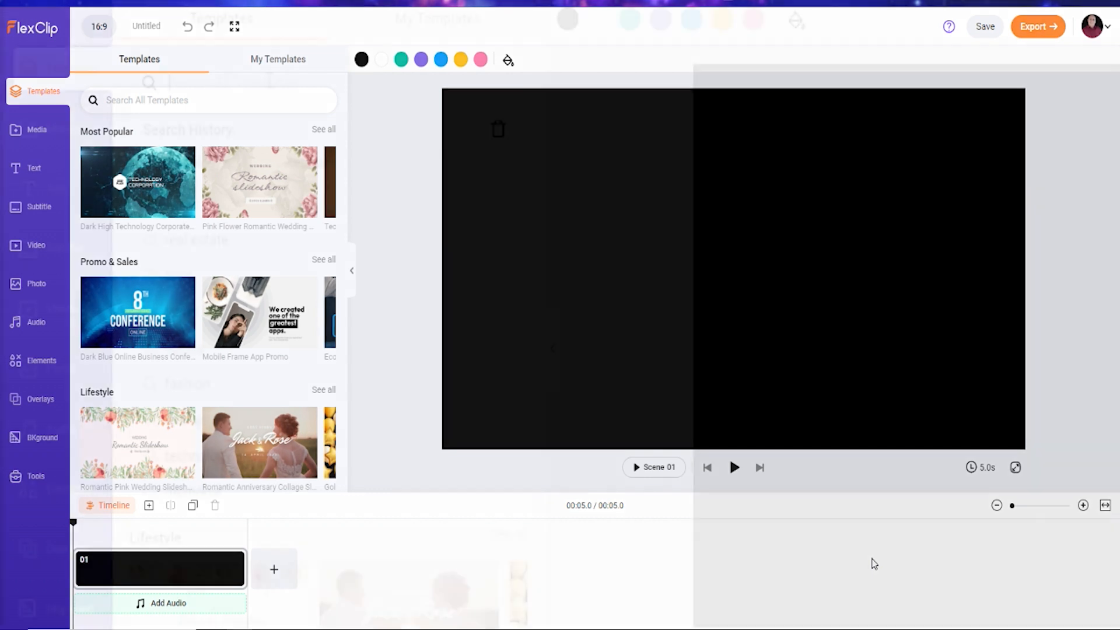
- Examine the template search suggestions, the project and cloud storage media, and the available text styles
left_click(171, 99)
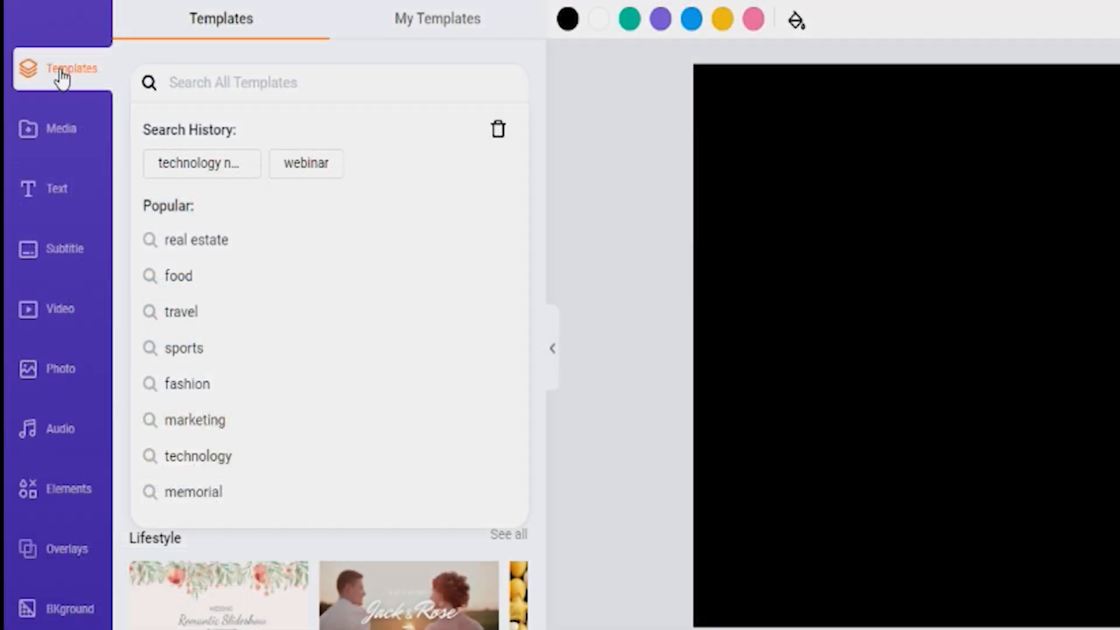
left_click(68, 133)
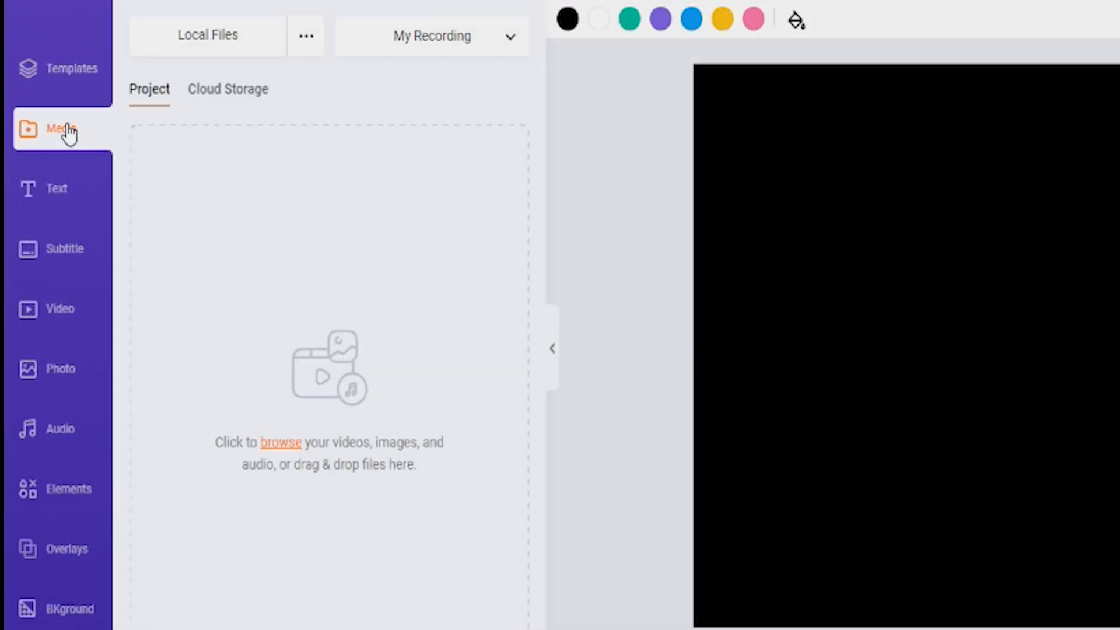
left_click(227, 93)
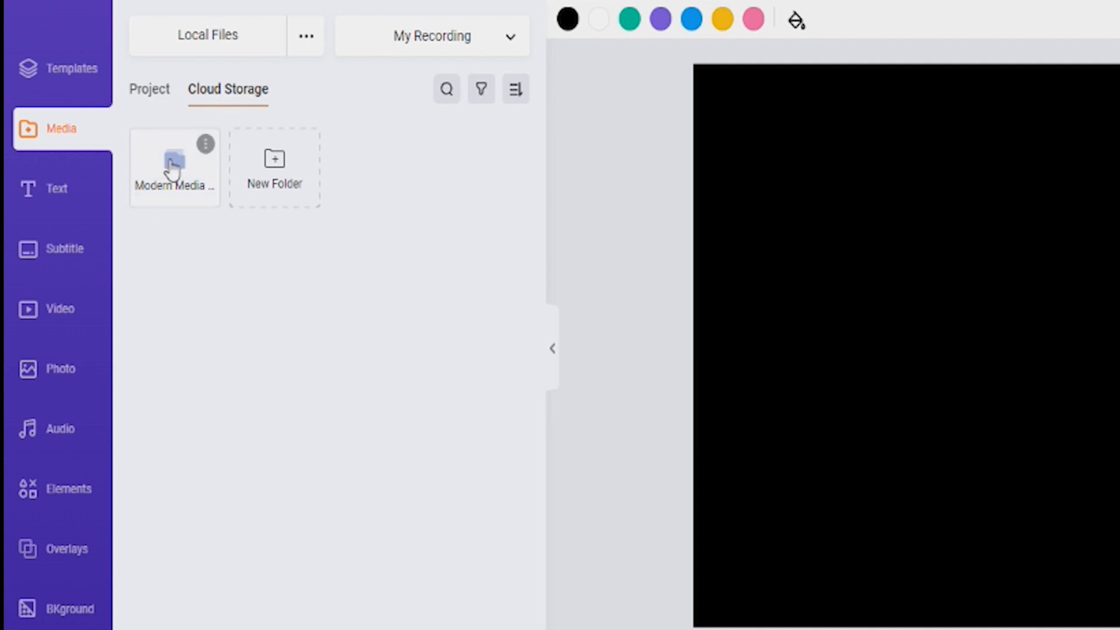
left_click(153, 93)
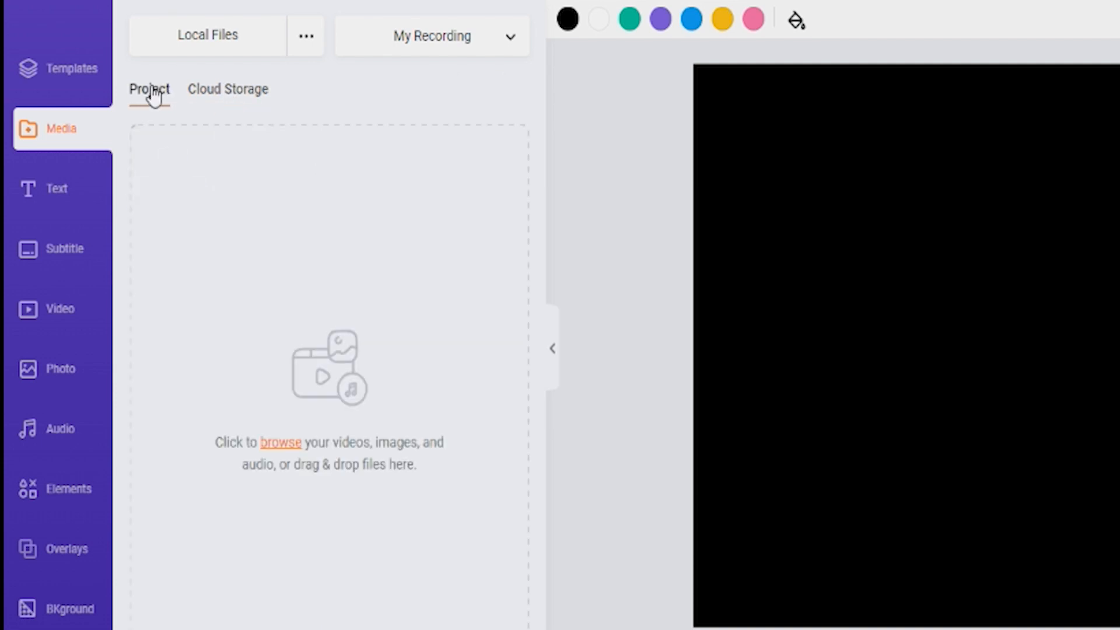
left_click(55, 201)
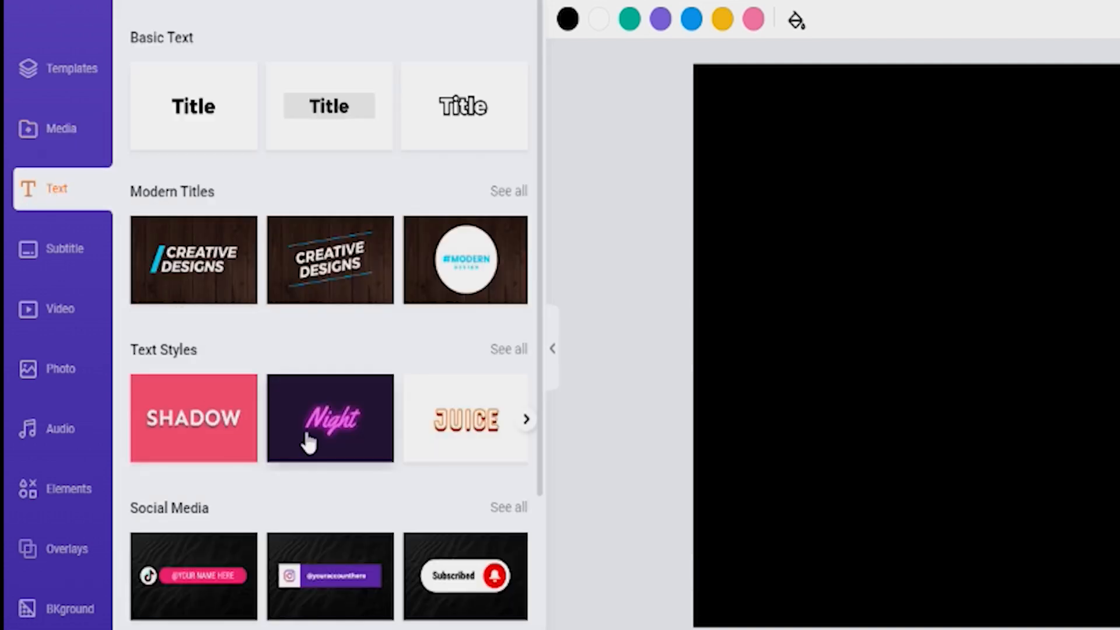
scroll(309, 446, "down", 6)
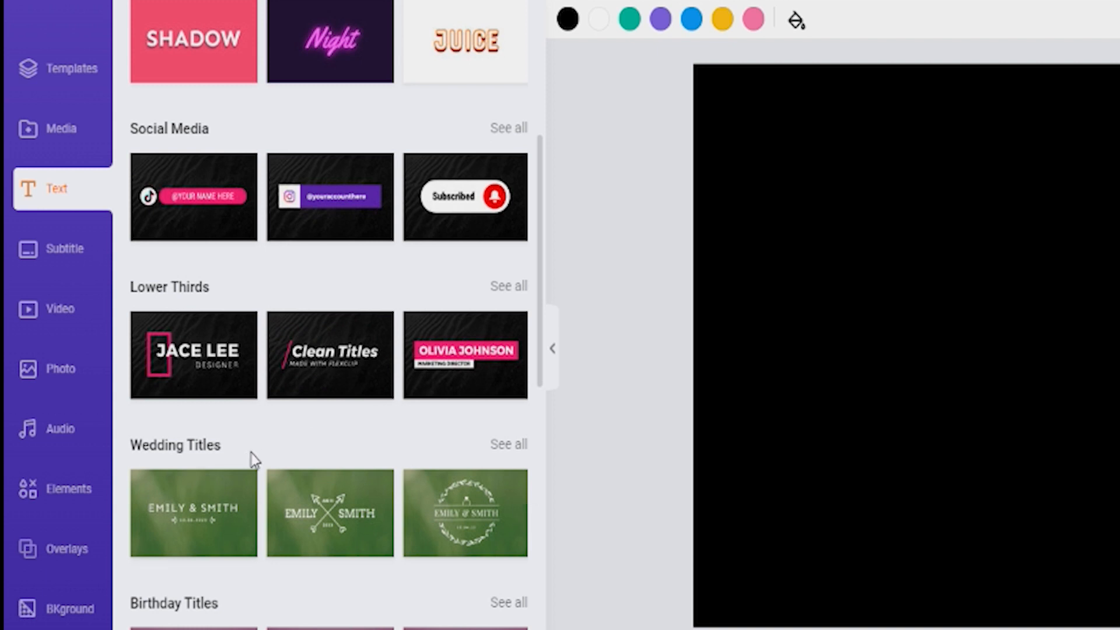
scroll(280, 498, "down", 3)
- Examine the subtitle options and the stock video, photo and audio libraries
left_click(63, 252)
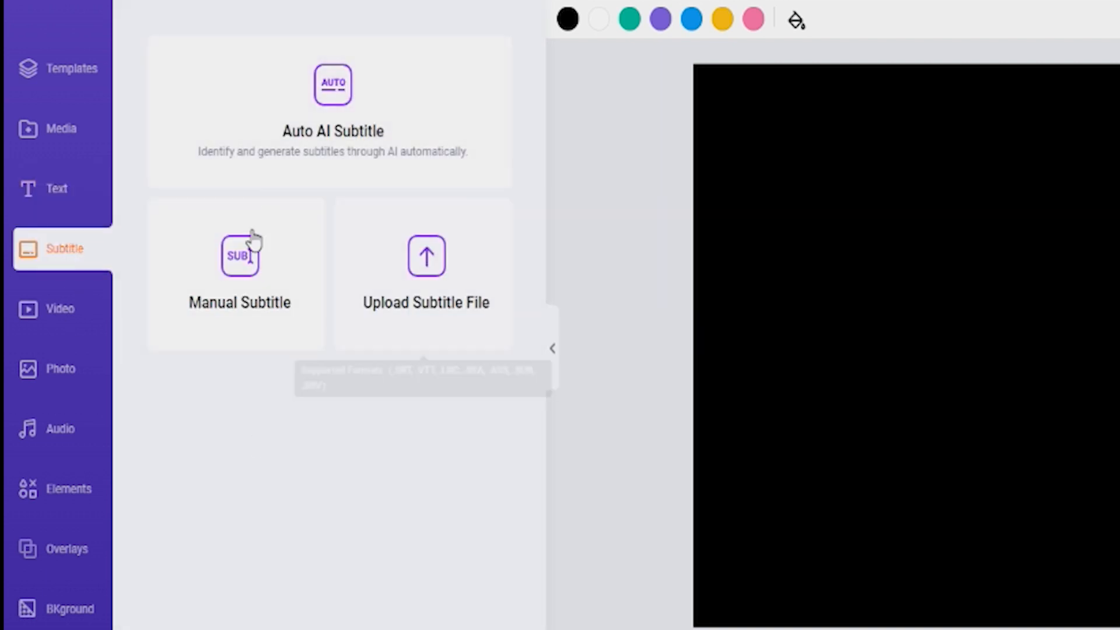
left_click(65, 315)
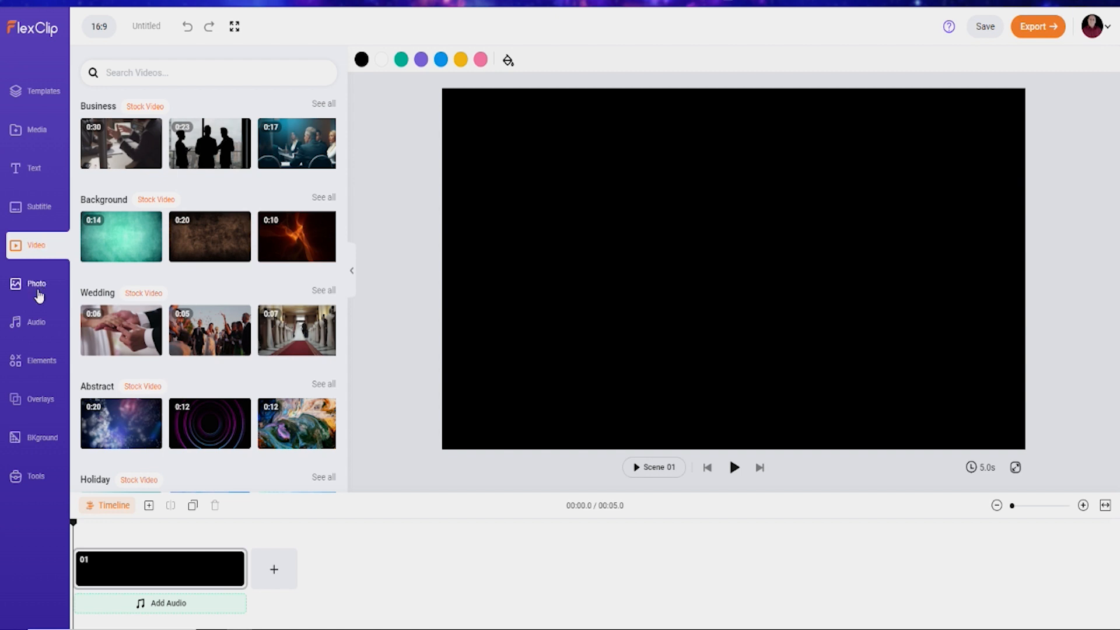
left_click(37, 291)
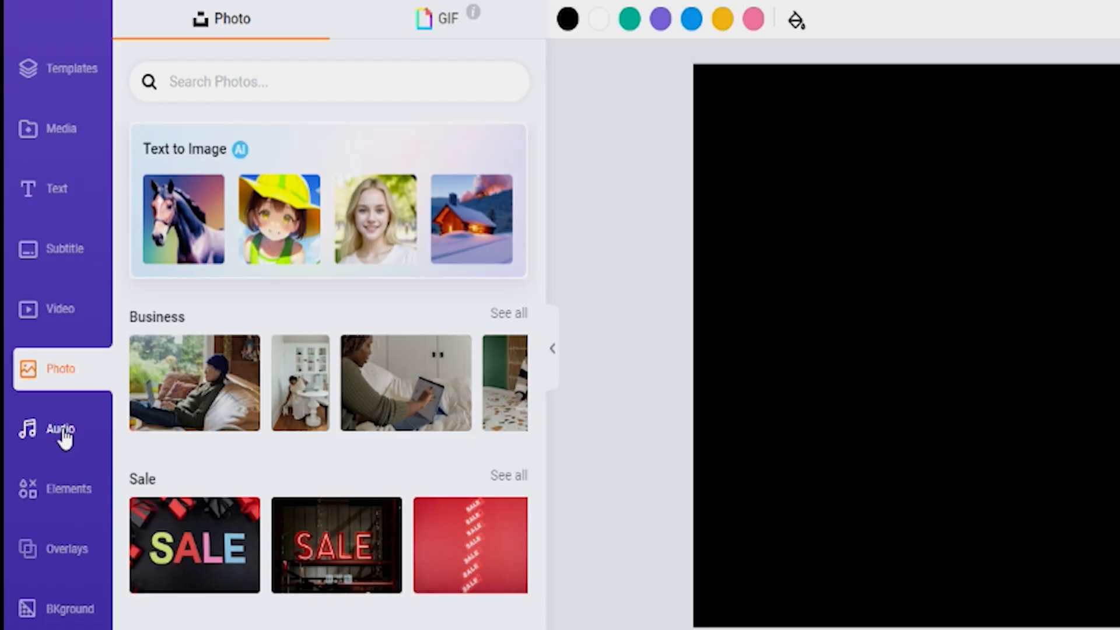
left_click(62, 432)
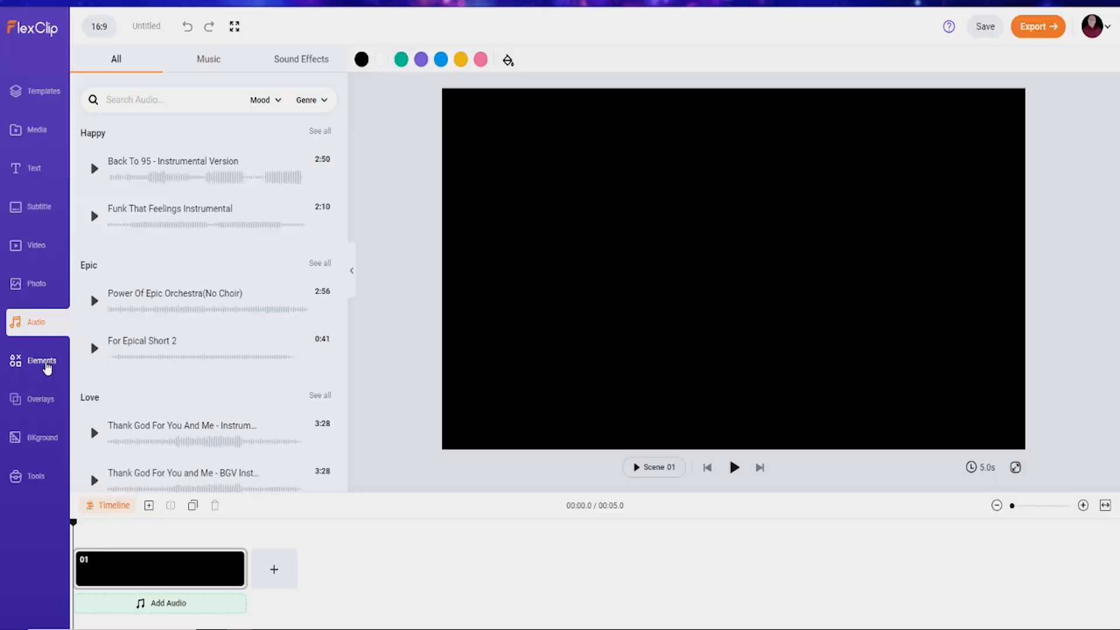
- Examine the elements, overlays and backgrounds collections through their categories, and open the editor's additional tools
left_click(76, 497)
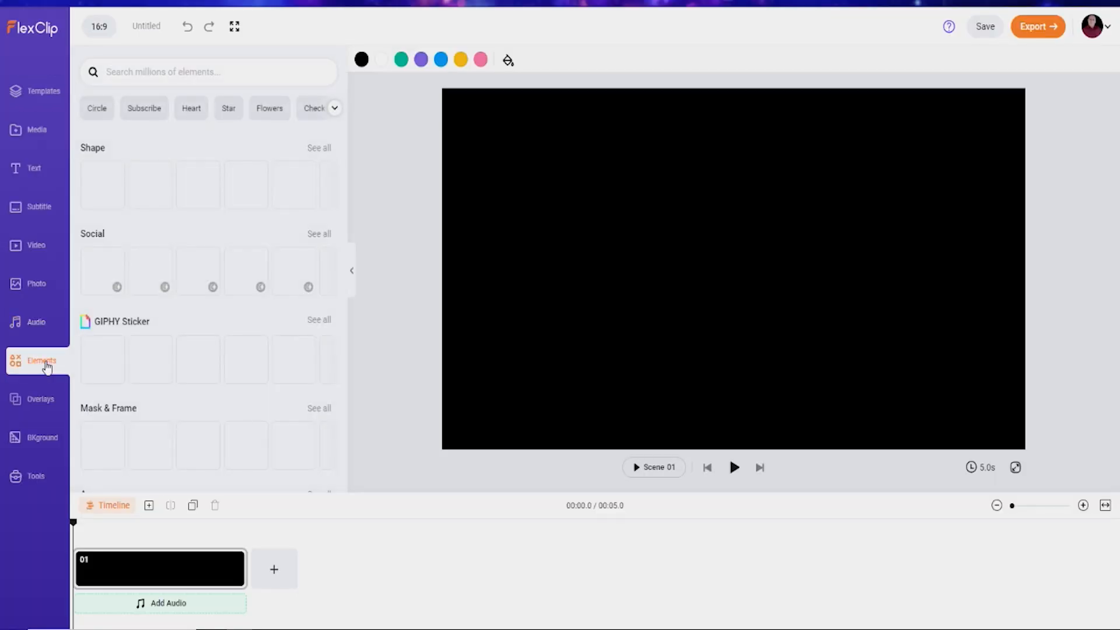
scroll(209, 330, "down", 10)
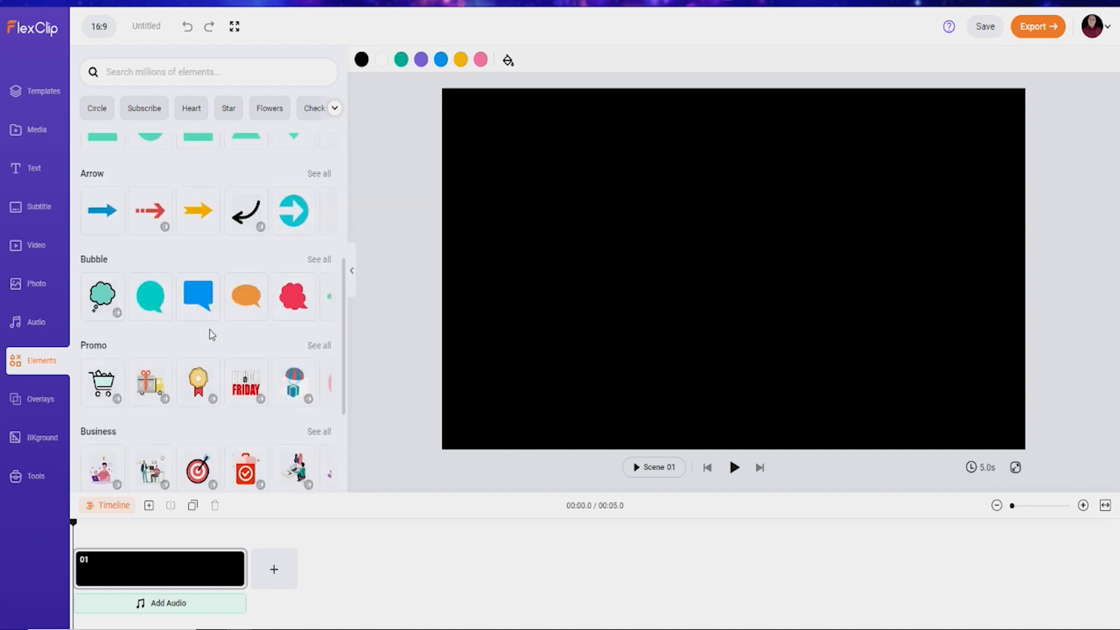
scroll(213, 334, "down", 5)
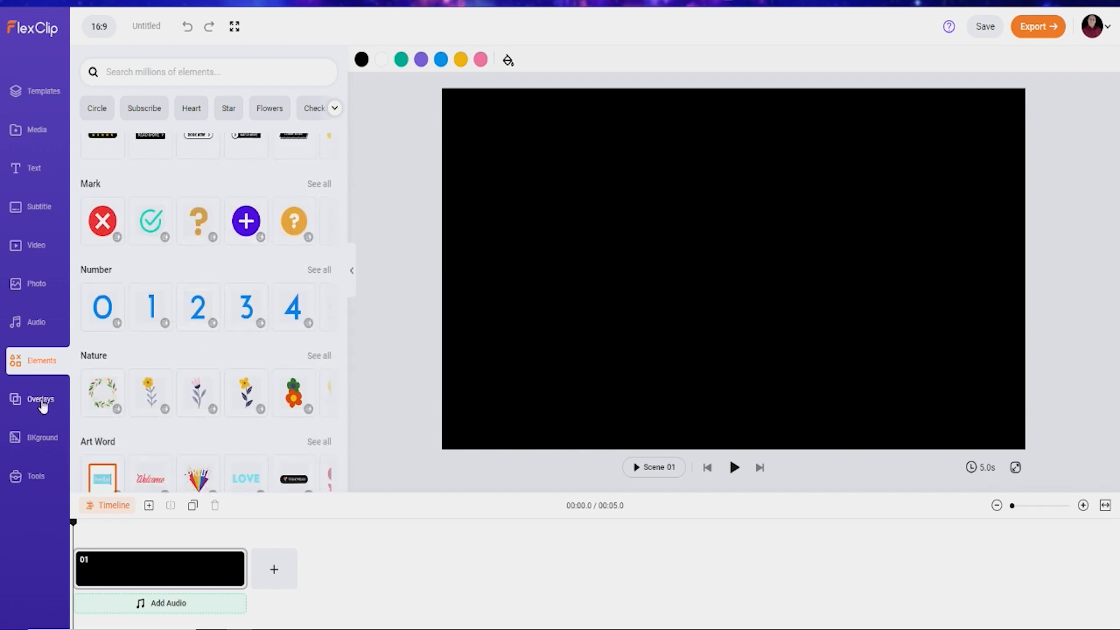
left_click(44, 402)
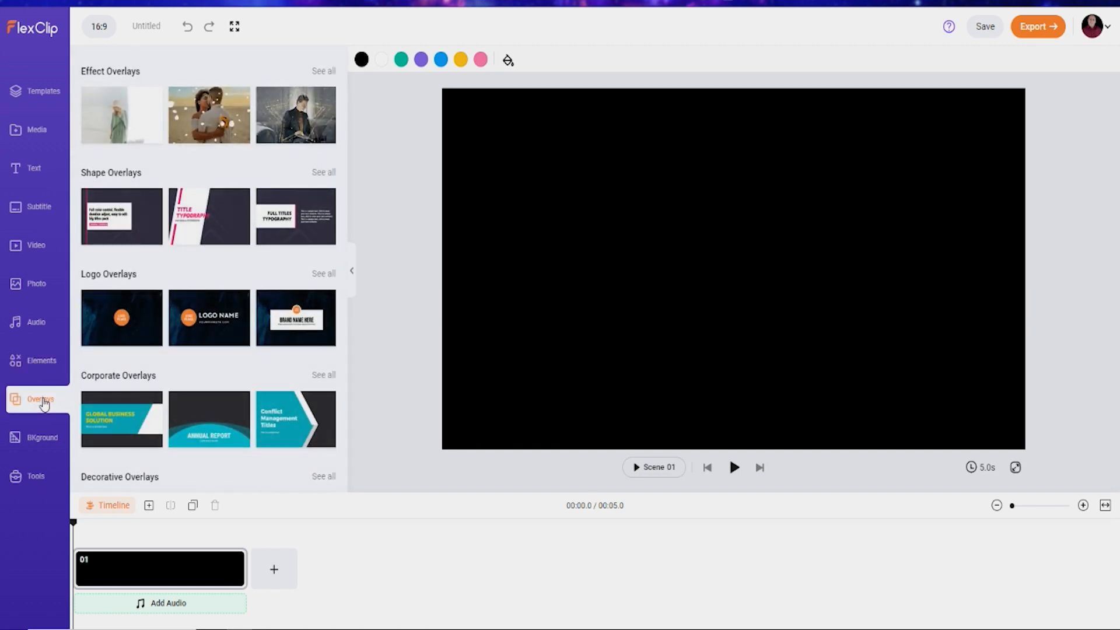
scroll(243, 347, "down", 5)
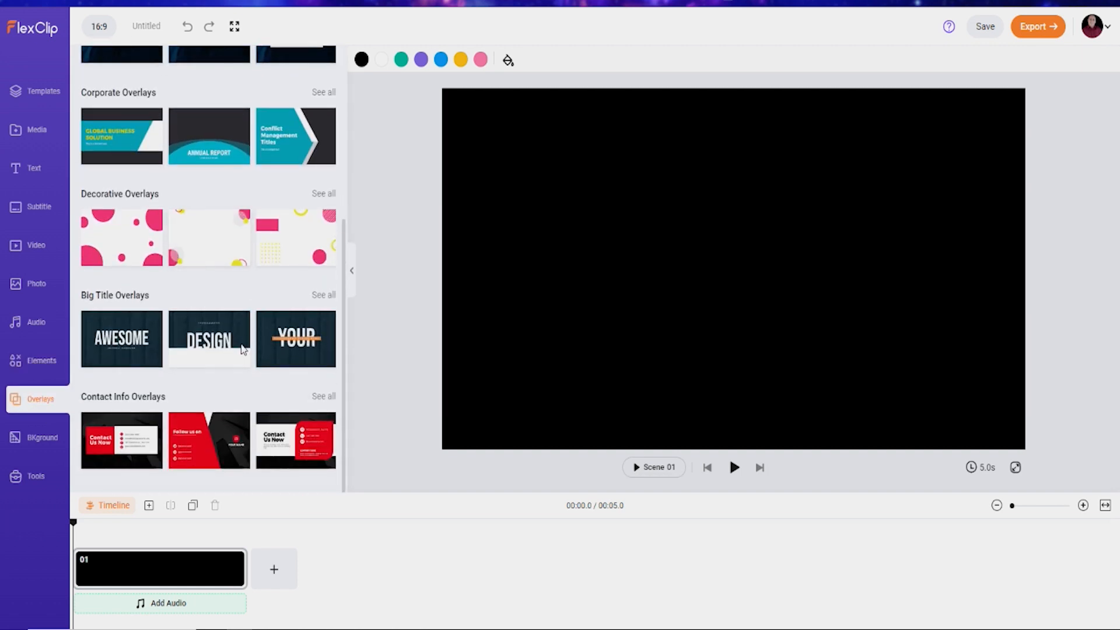
left_click(38, 441)
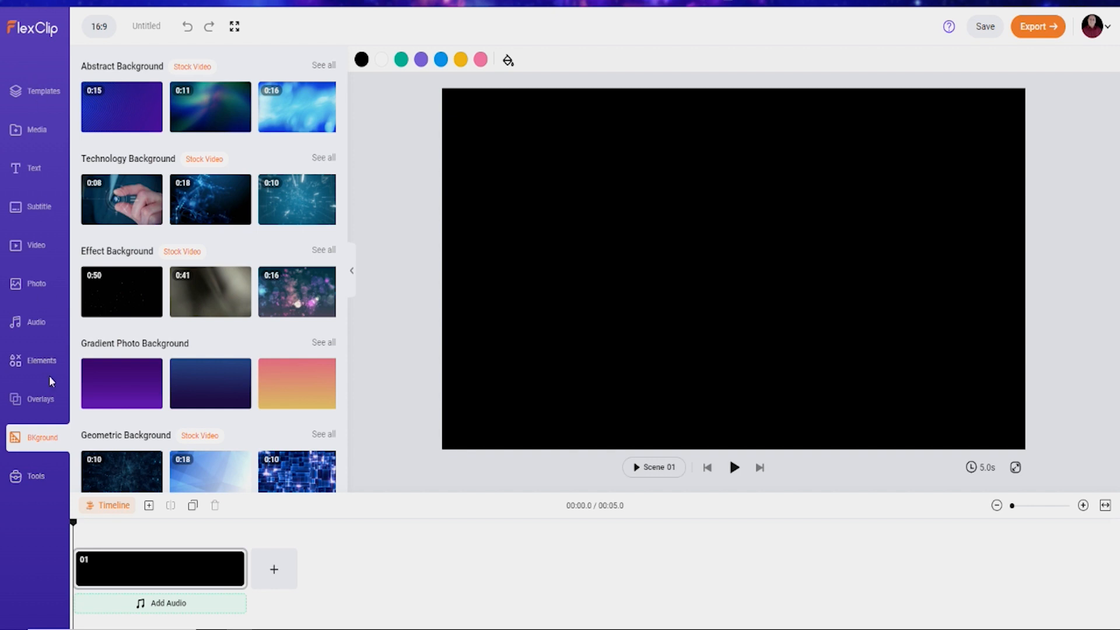
left_click(36, 478)
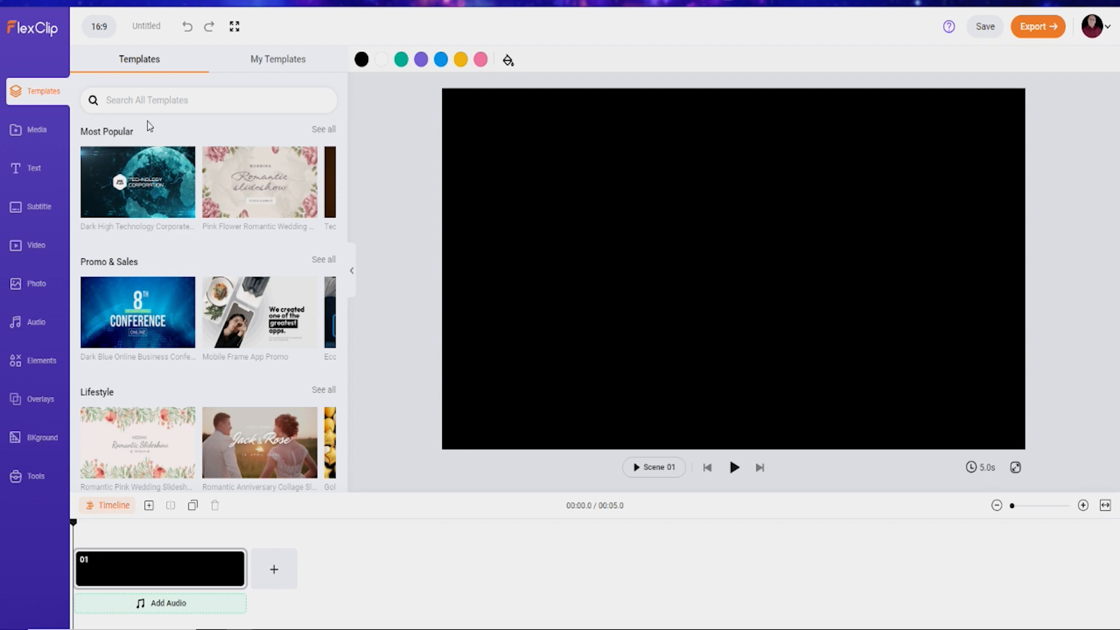
- Search the template library for "technology news"
left_click(171, 99)
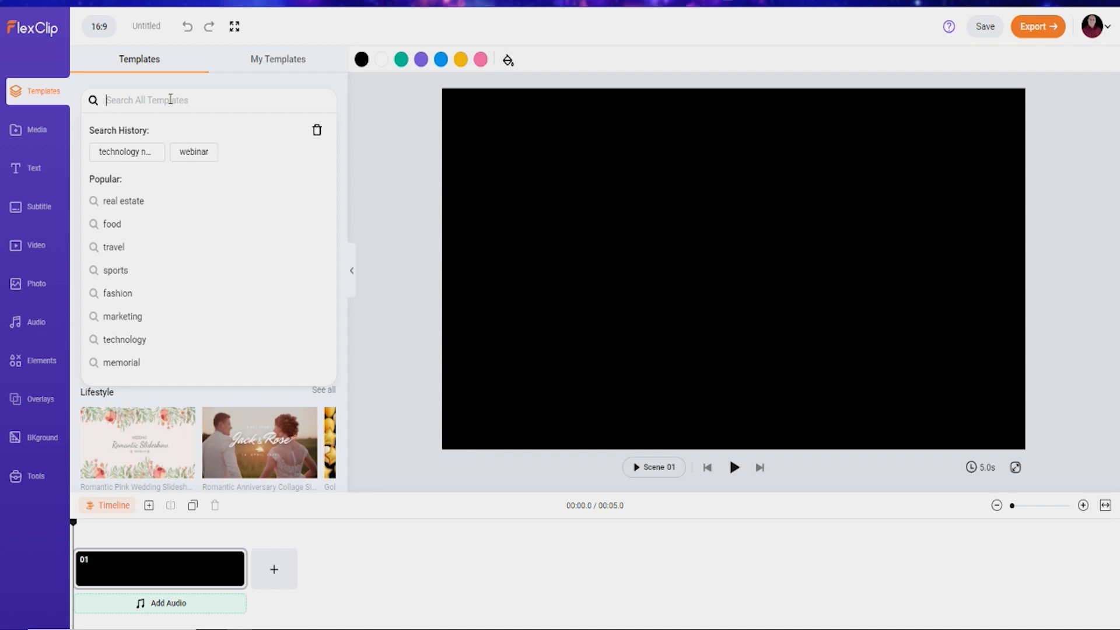
type("technol")
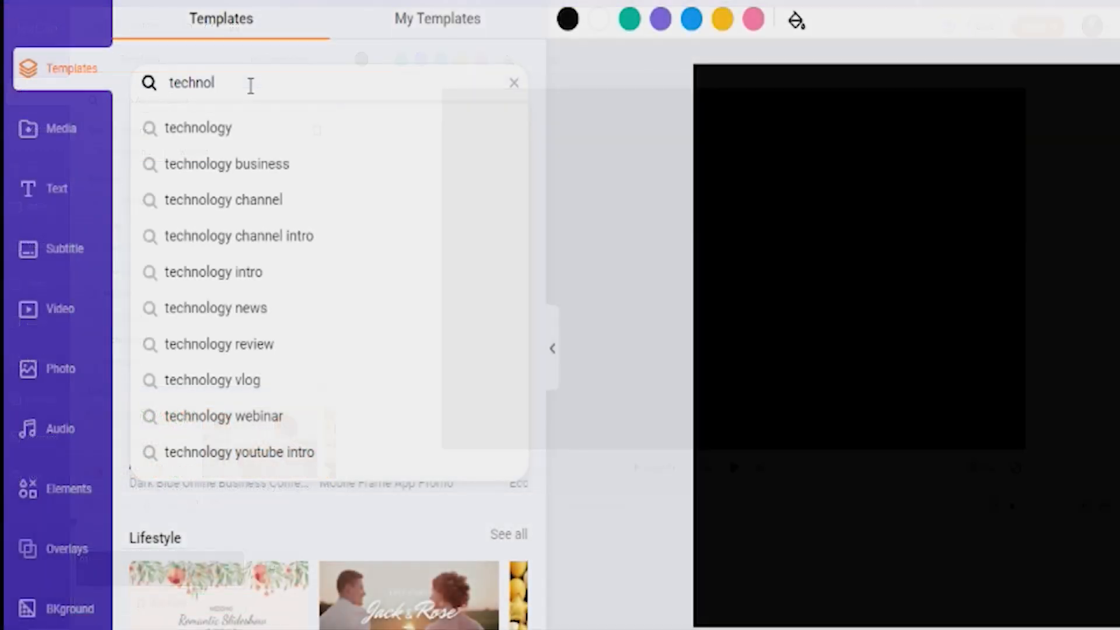
left_click(133, 245)
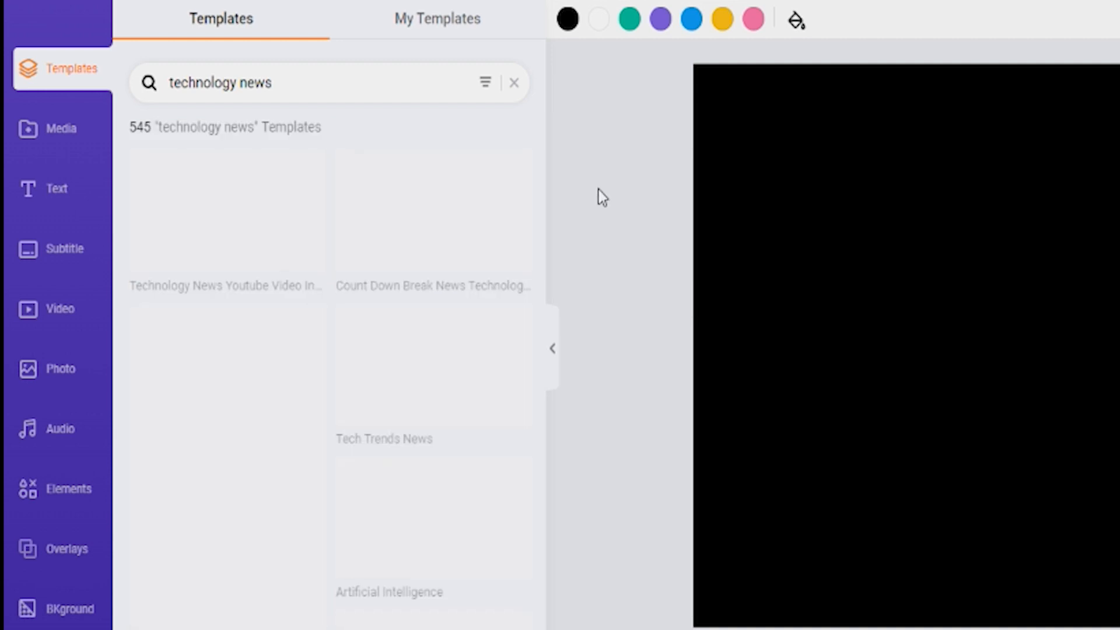
- Apply all 8 pages of the Universal Tech Webinar News template, replacing all existing scenes and the background music
scroll(299, 447, "down", 7)
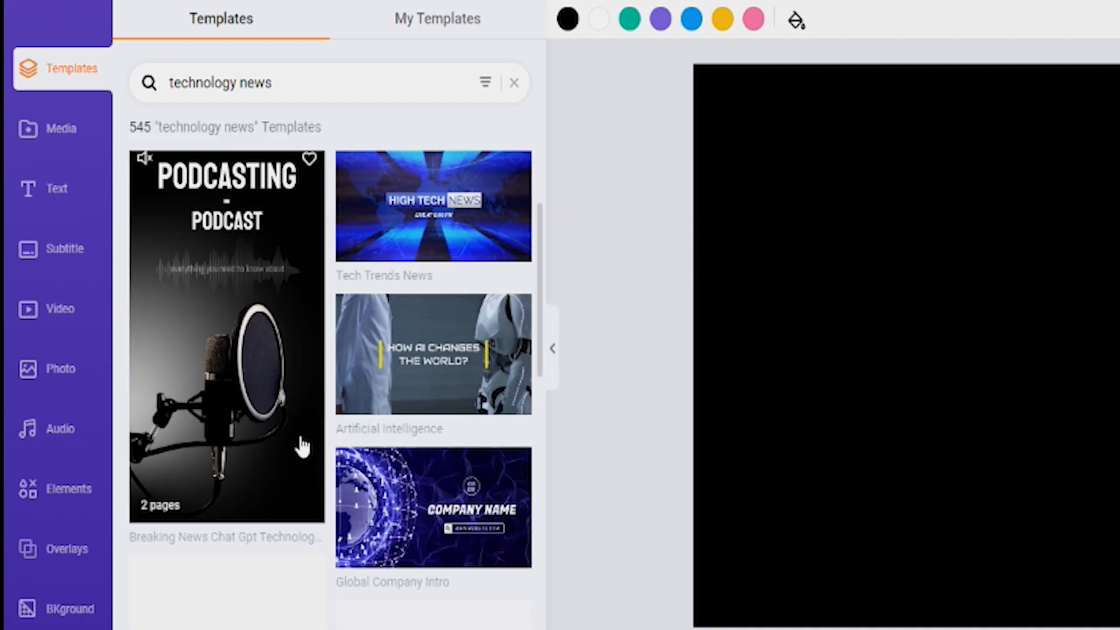
scroll(301, 446, "down", 10)
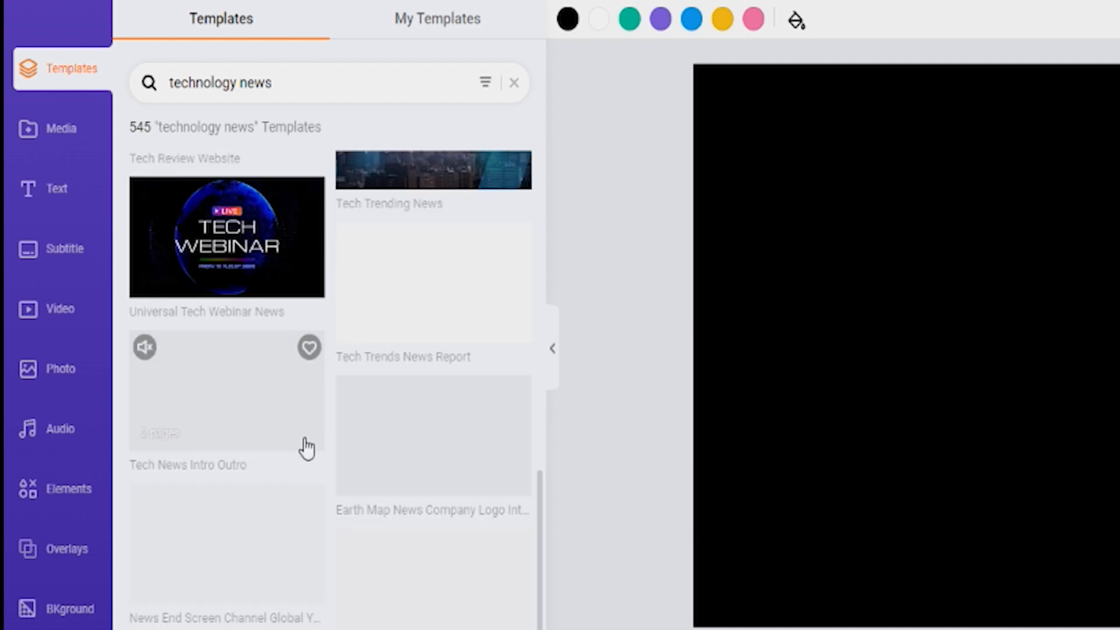
scroll(302, 444, "up", 12)
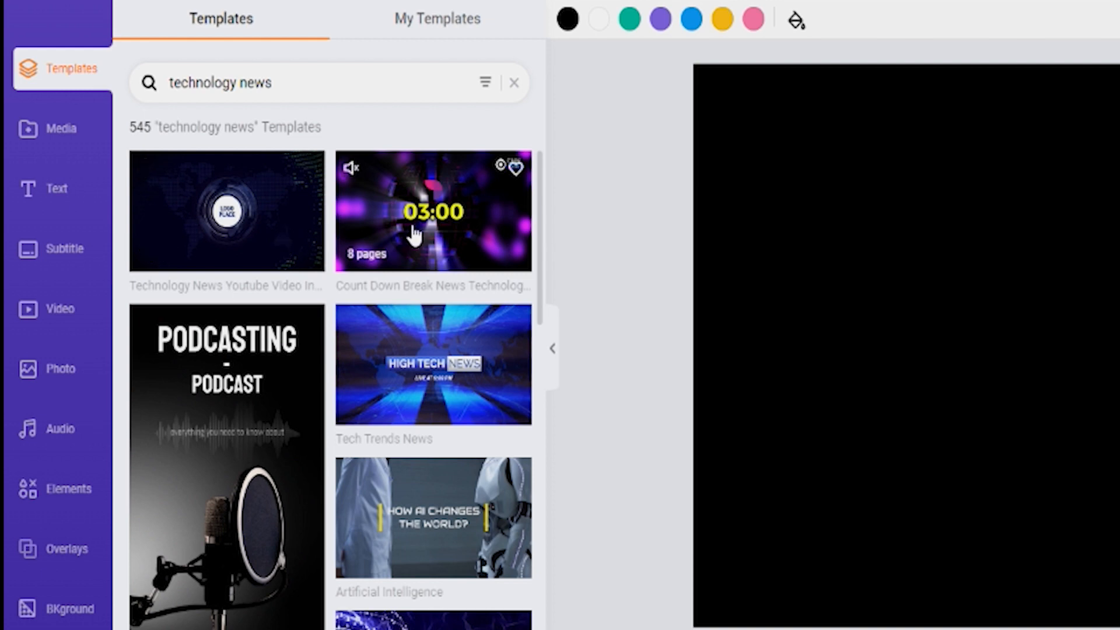
scroll(417, 235, "down", 3)
scroll(424, 492, "down", 5)
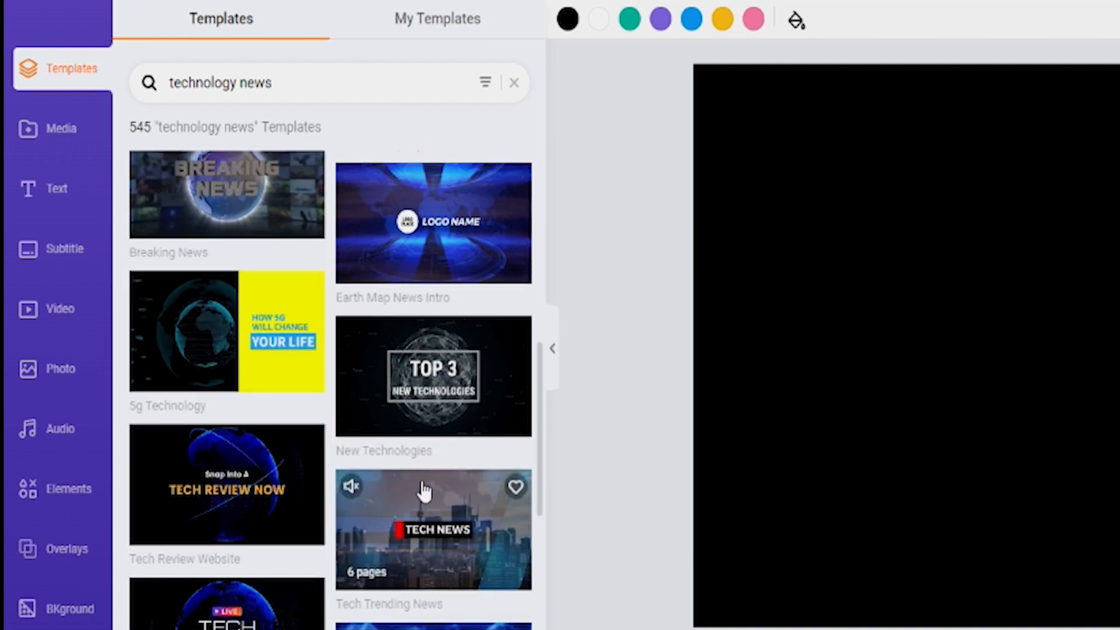
scroll(421, 497, "down", 6)
scroll(280, 446, "up", 3)
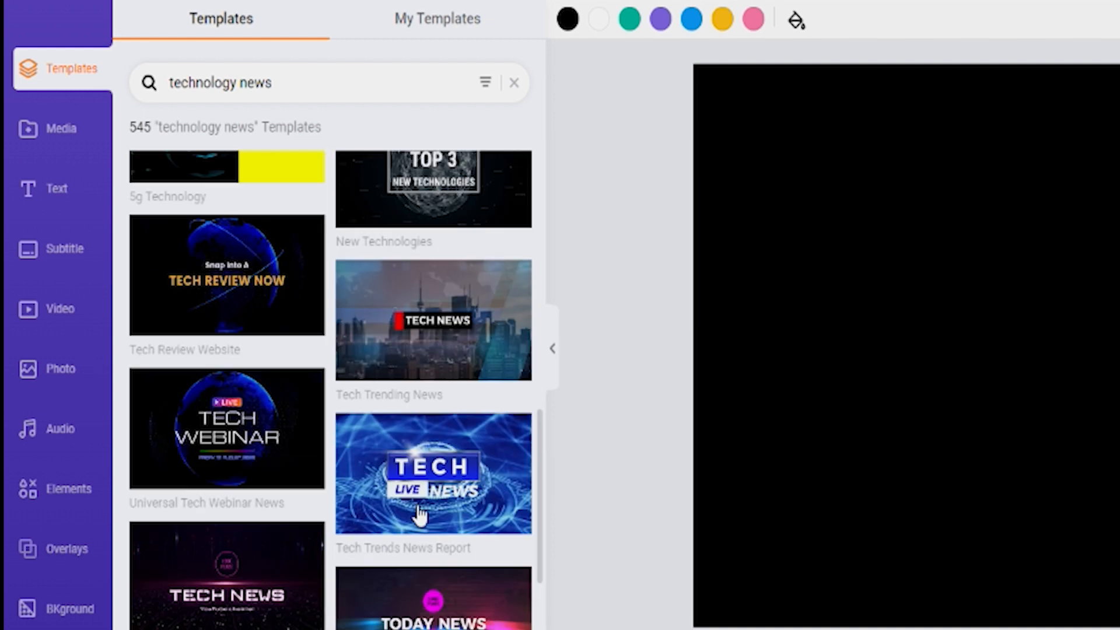
left_click(239, 440)
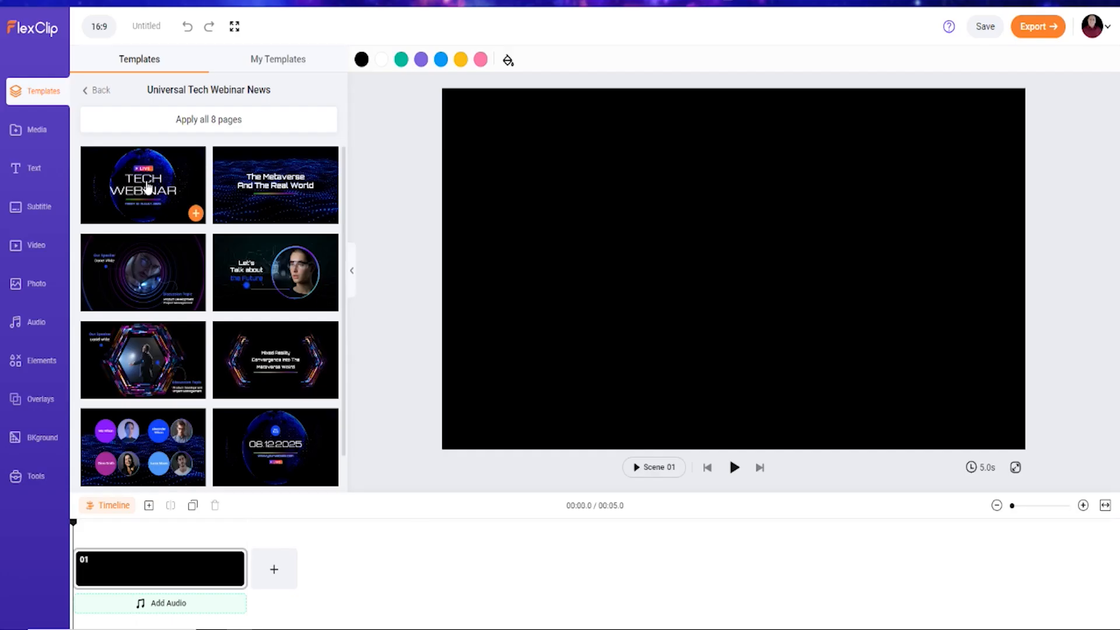
left_click(219, 118)
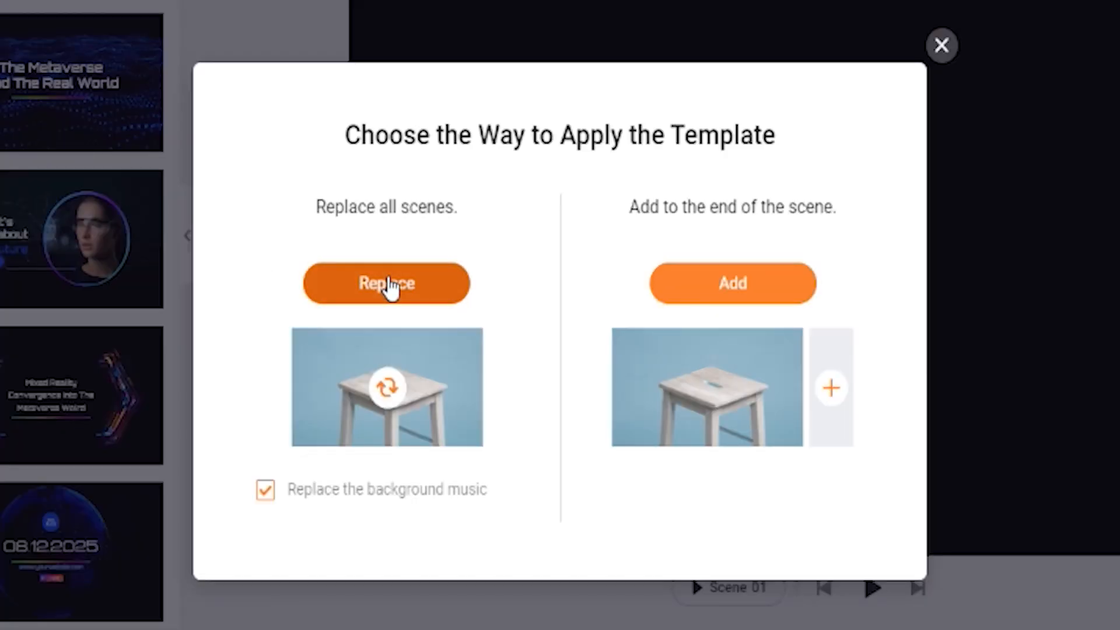
left_click(463, 296)
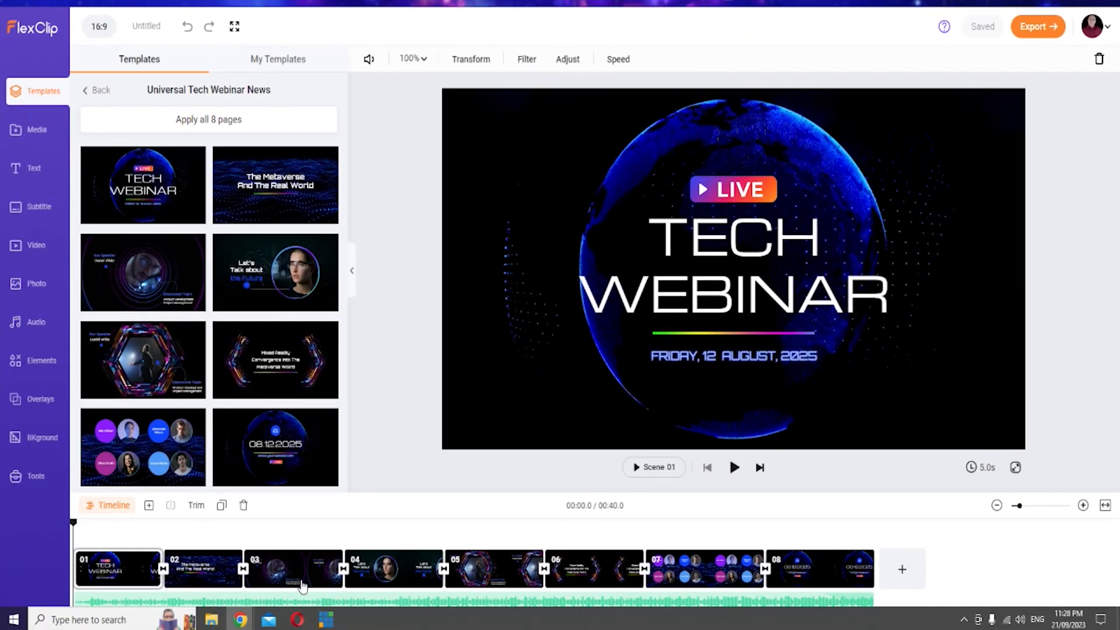
- Play the video from the start of scene 01 to preview the template's scenes
left_click(76, 560)
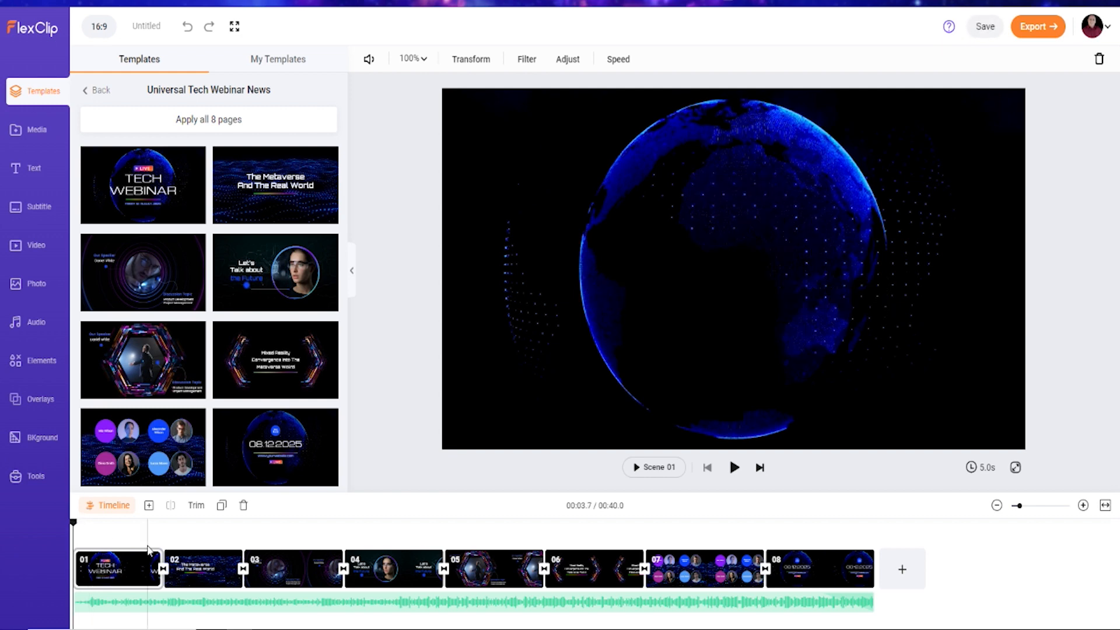
key("space")
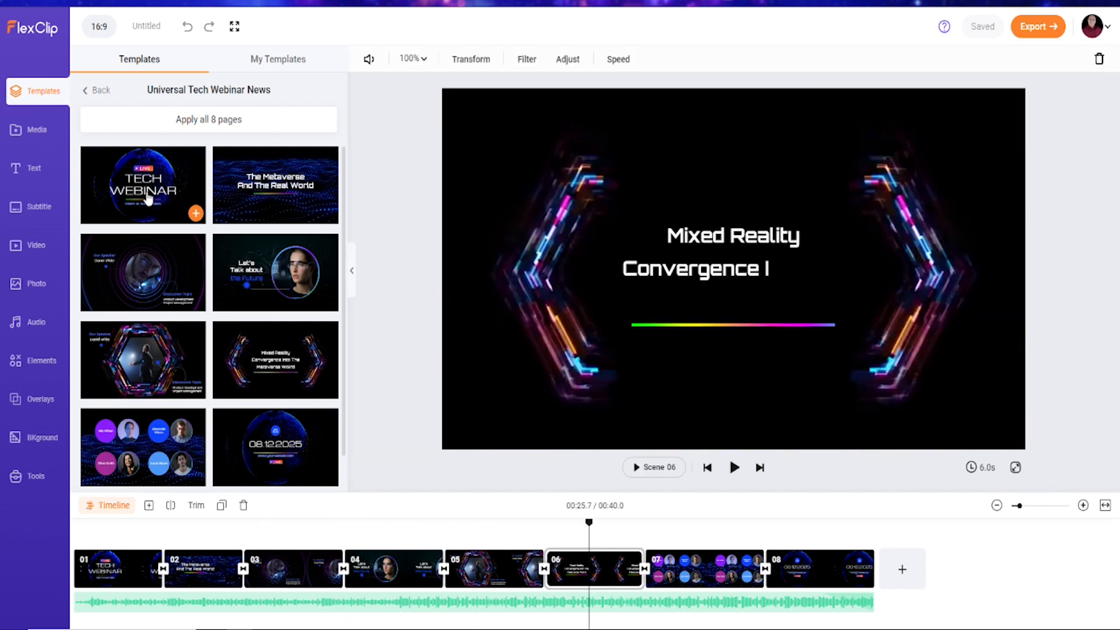
- Replace the word TECH with PODCAST in the title text of scene 01
left_click(117, 568)
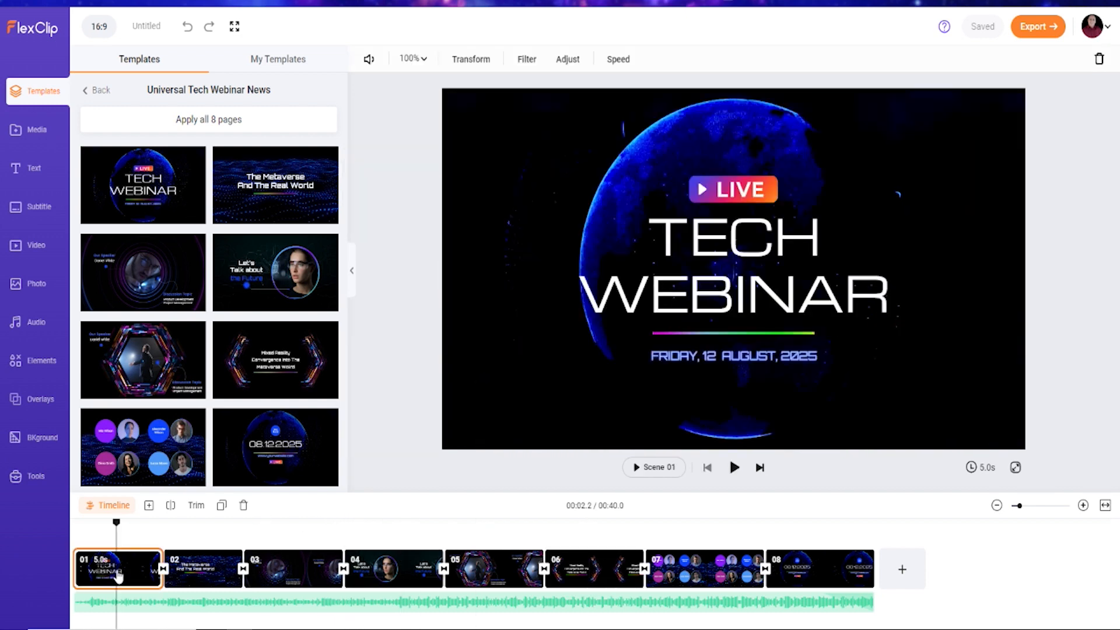
left_click(727, 269)
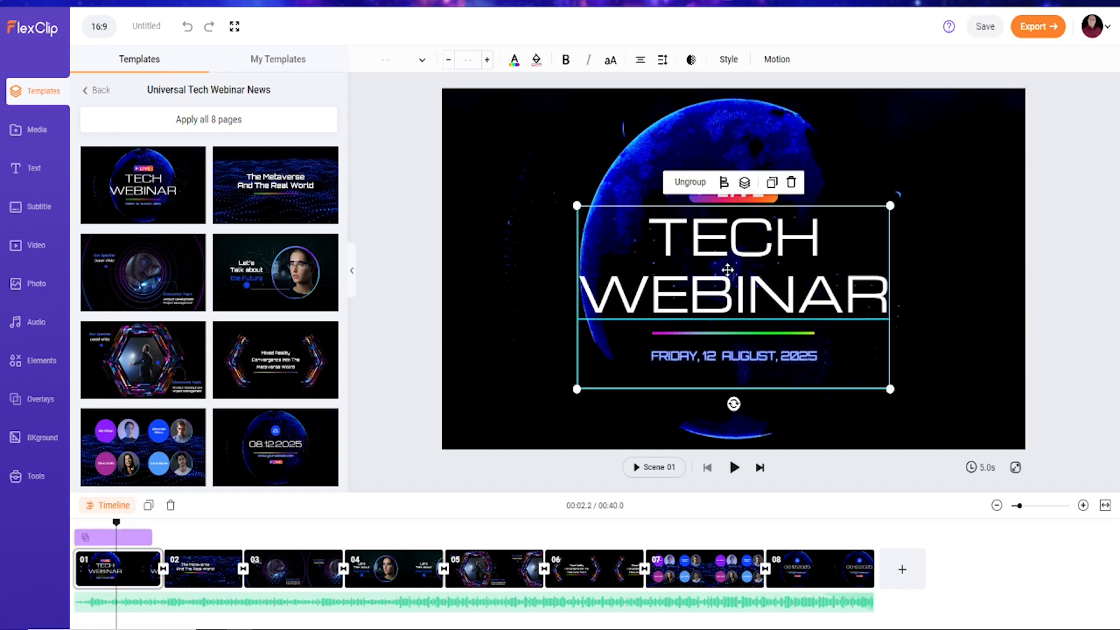
left_click(871, 282)
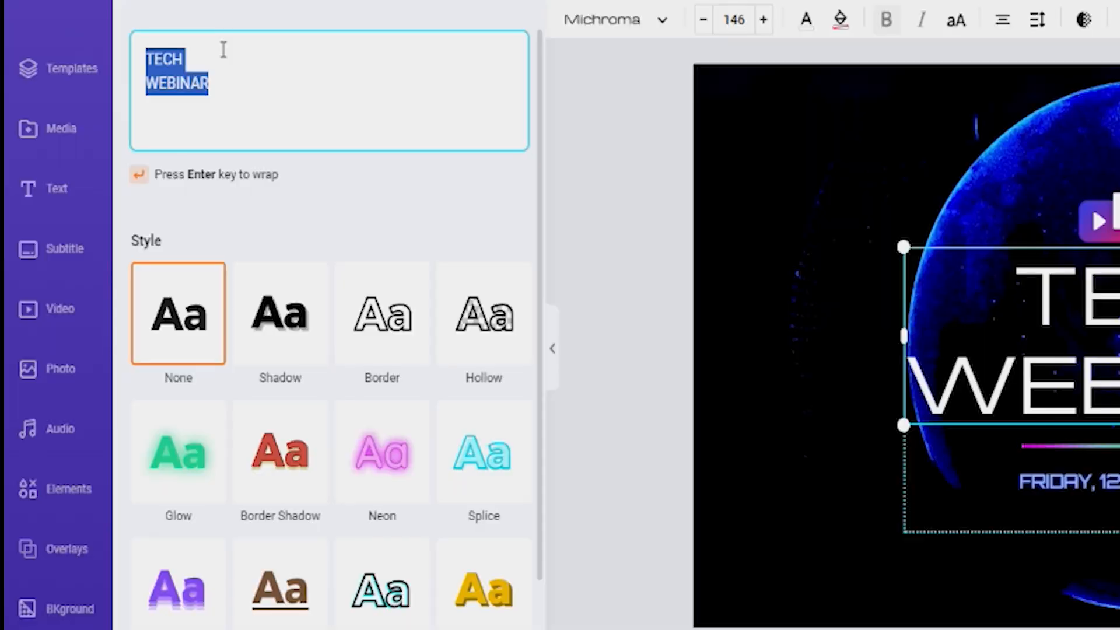
left_click(140, 80)
left_click_drag(222, 52, 141, 51)
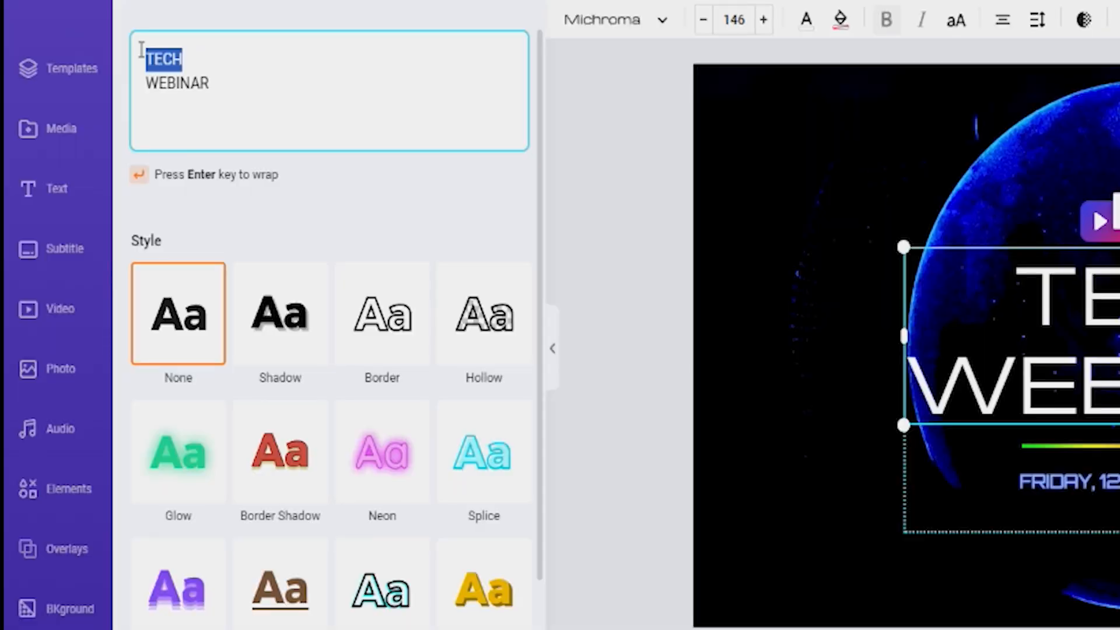
type("PODCAST")
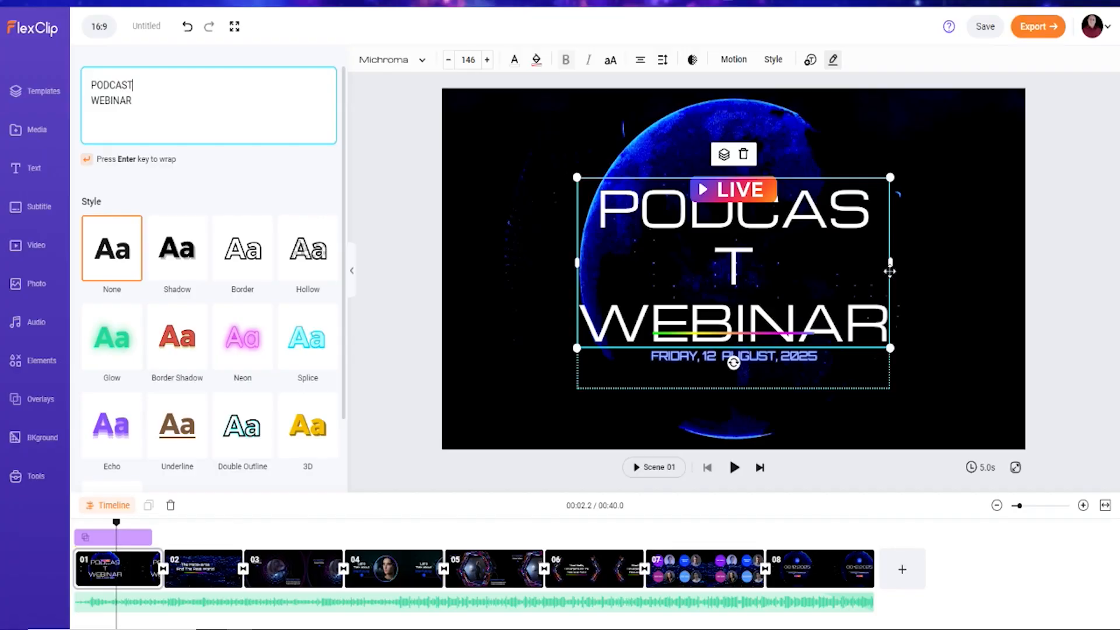
- Widen the scene 01 title's text box so that PODCAST fits on a single line, and deselect it
left_click_drag(891, 267, 904, 268)
left_click_drag(798, 247, 794, 247)
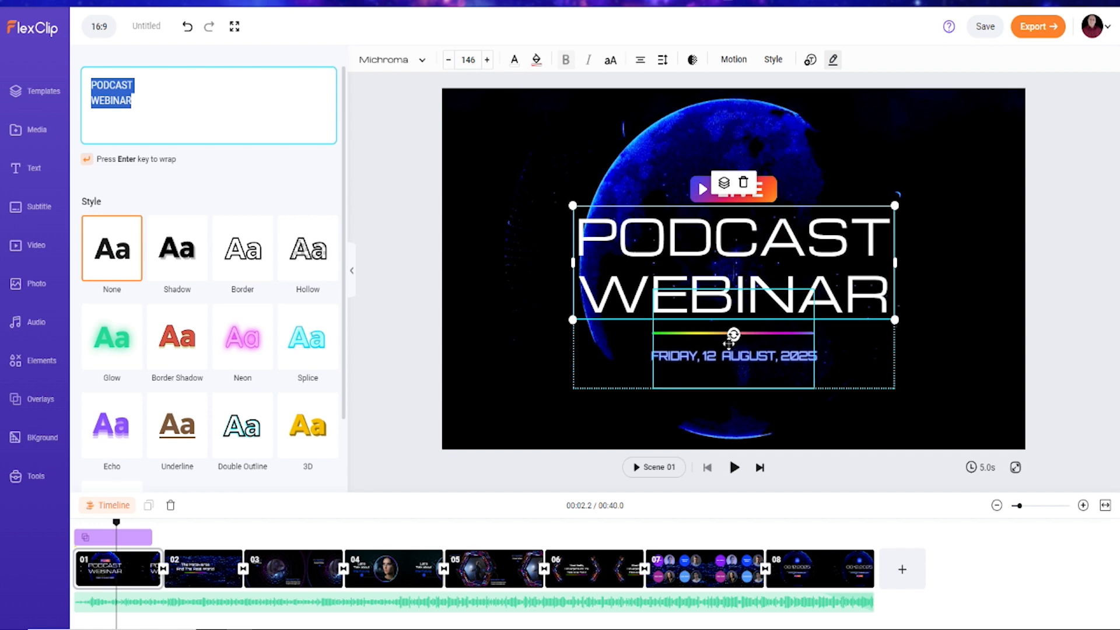
left_click(405, 401)
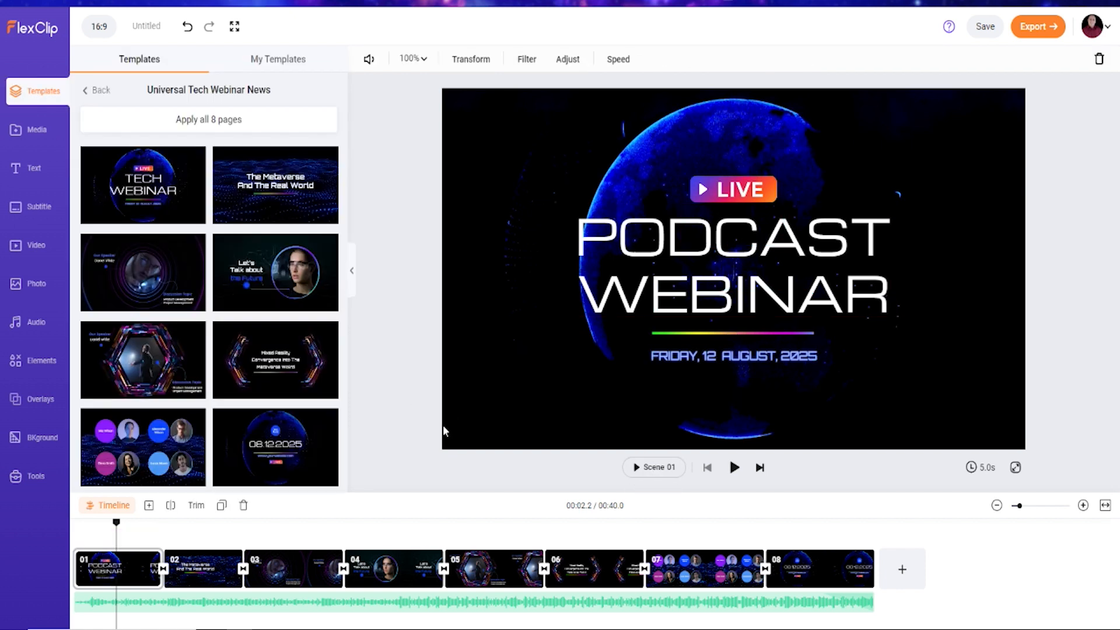
left_click(764, 365)
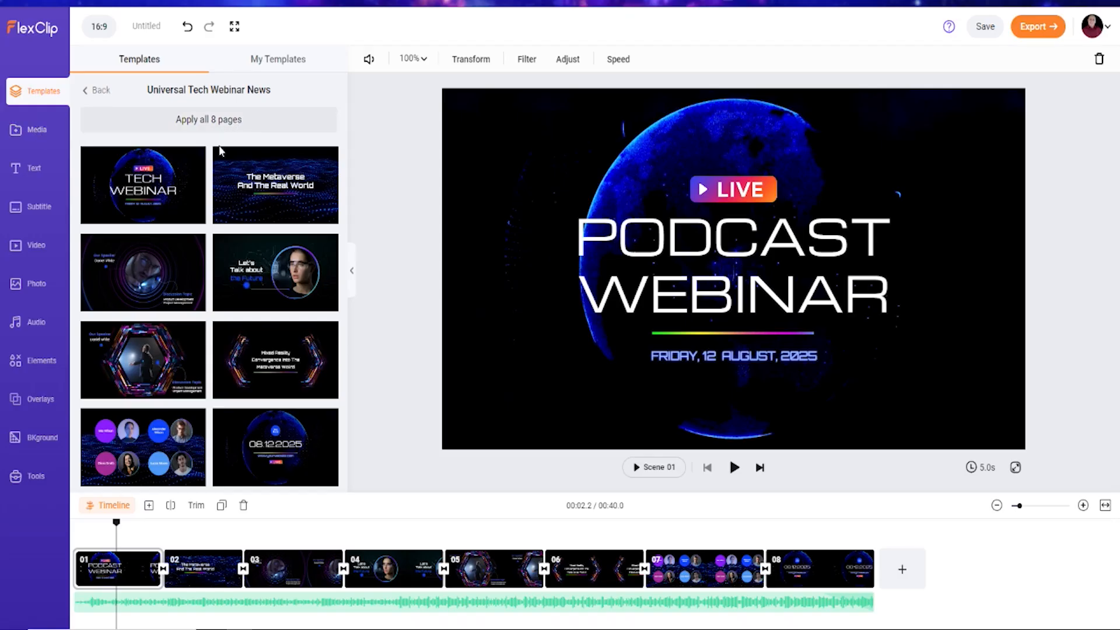
- Replace the circular speaker footage in scene 03 with the Office Items video from the Modern Media Makers cloud storage folder
left_click(196, 574)
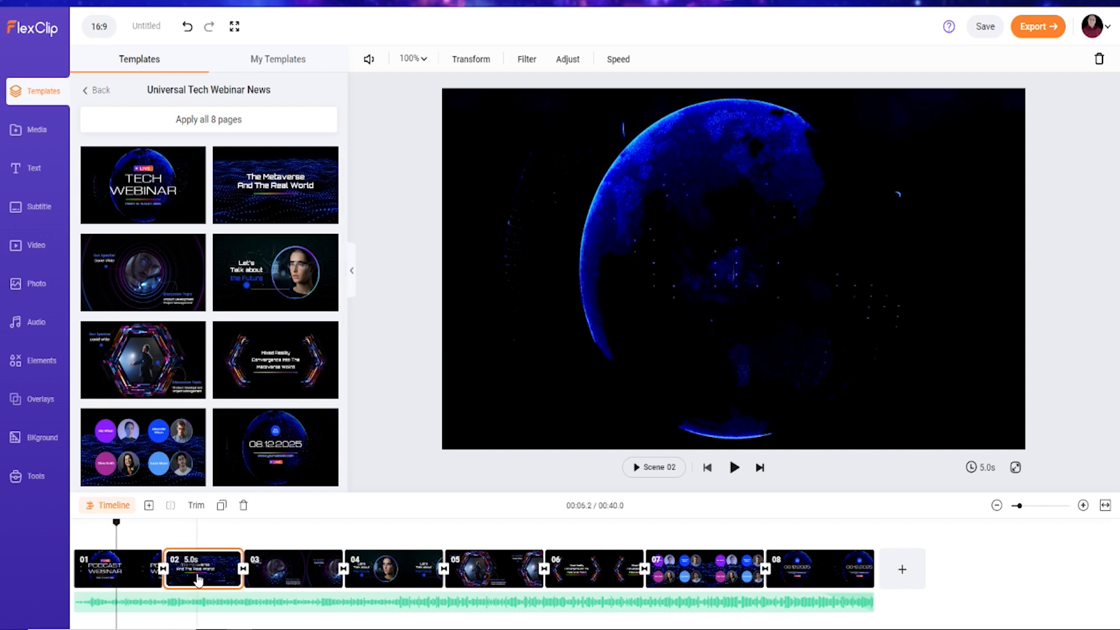
left_click(290, 570)
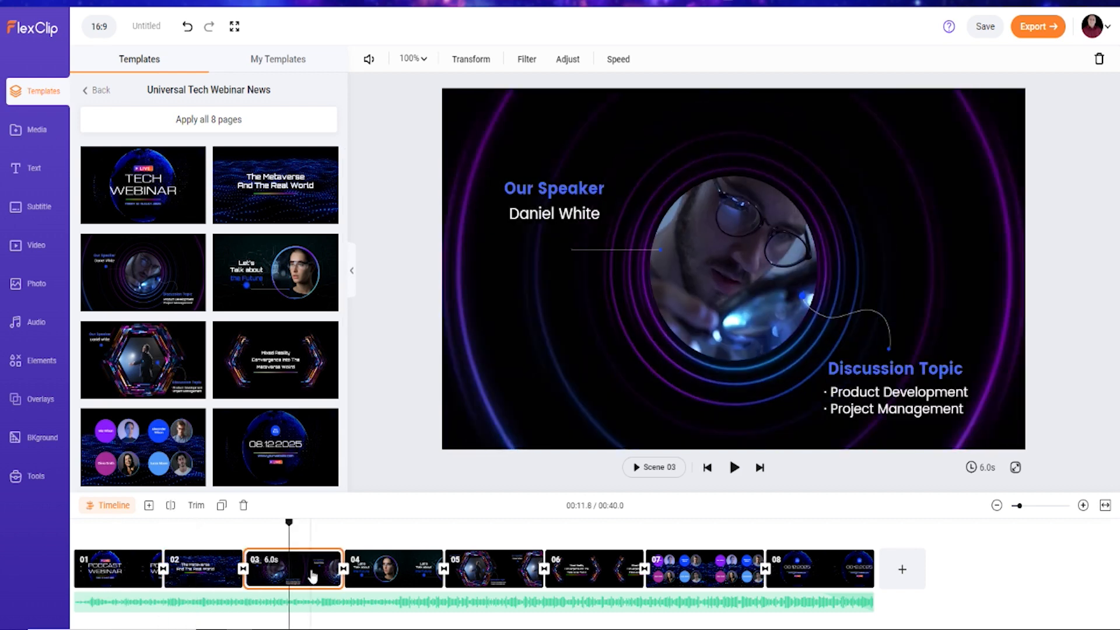
left_click(724, 238)
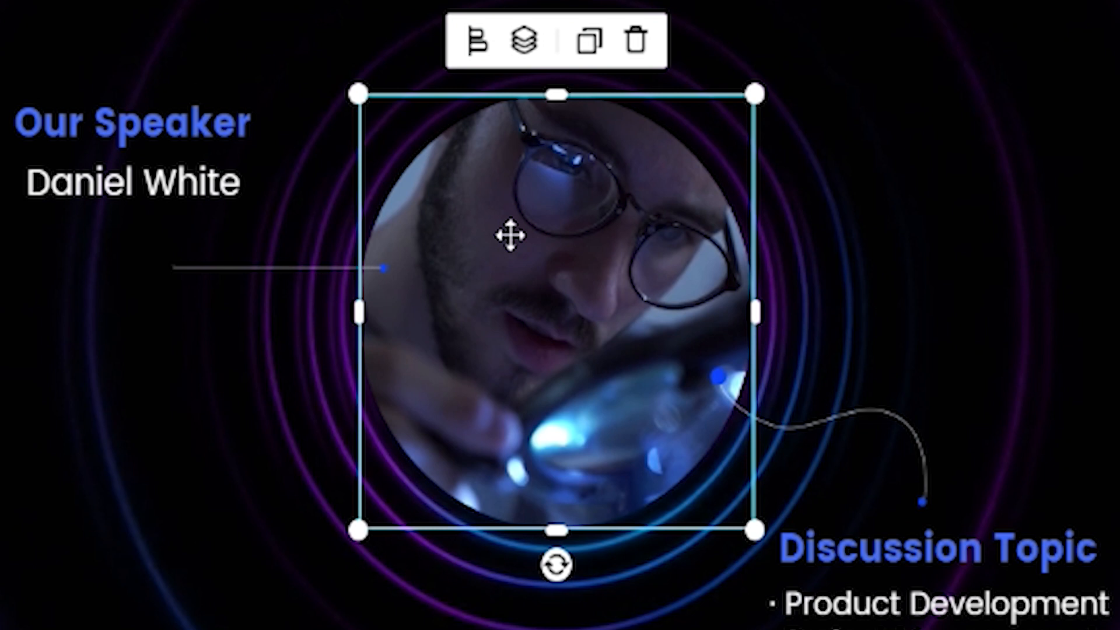
double_click(511, 235)
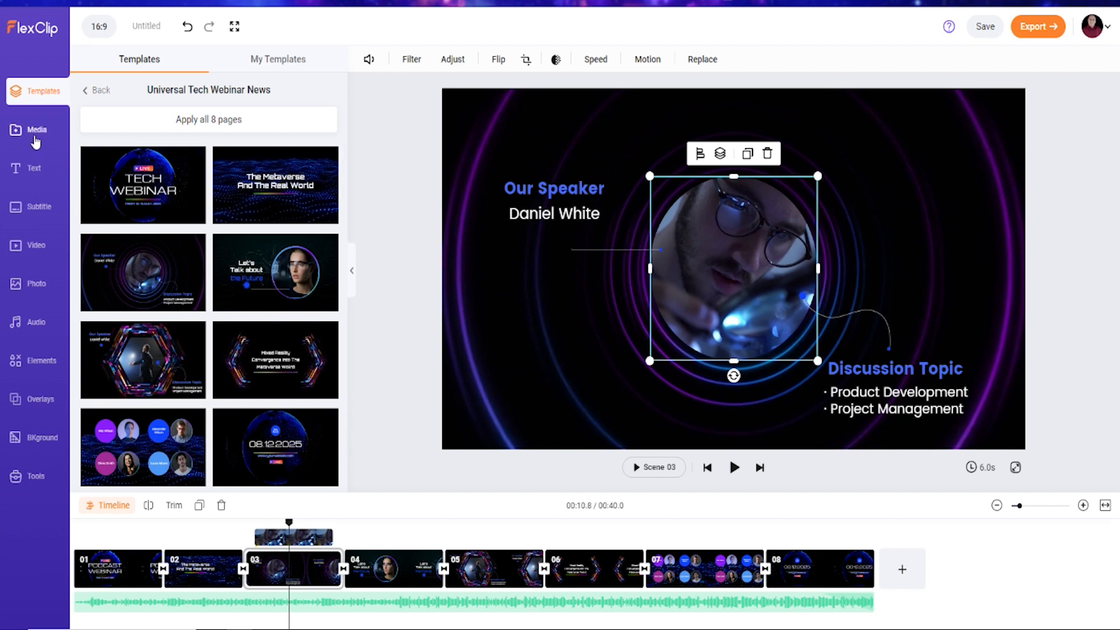
left_click(35, 132)
left_click(146, 106)
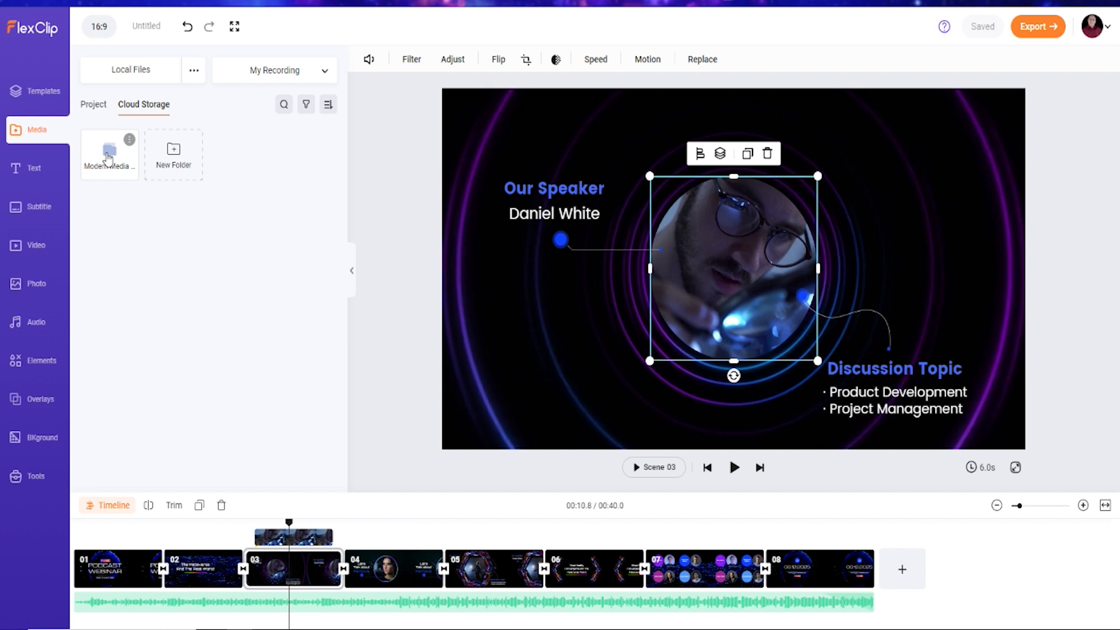
left_click(107, 159)
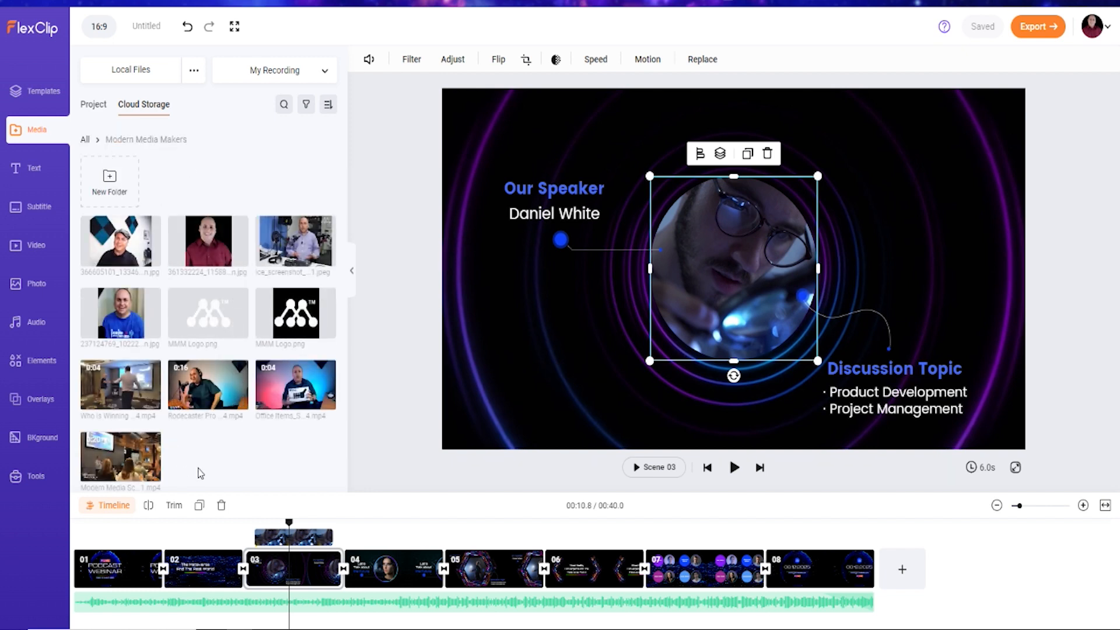
left_click_drag(265, 411, 684, 253)
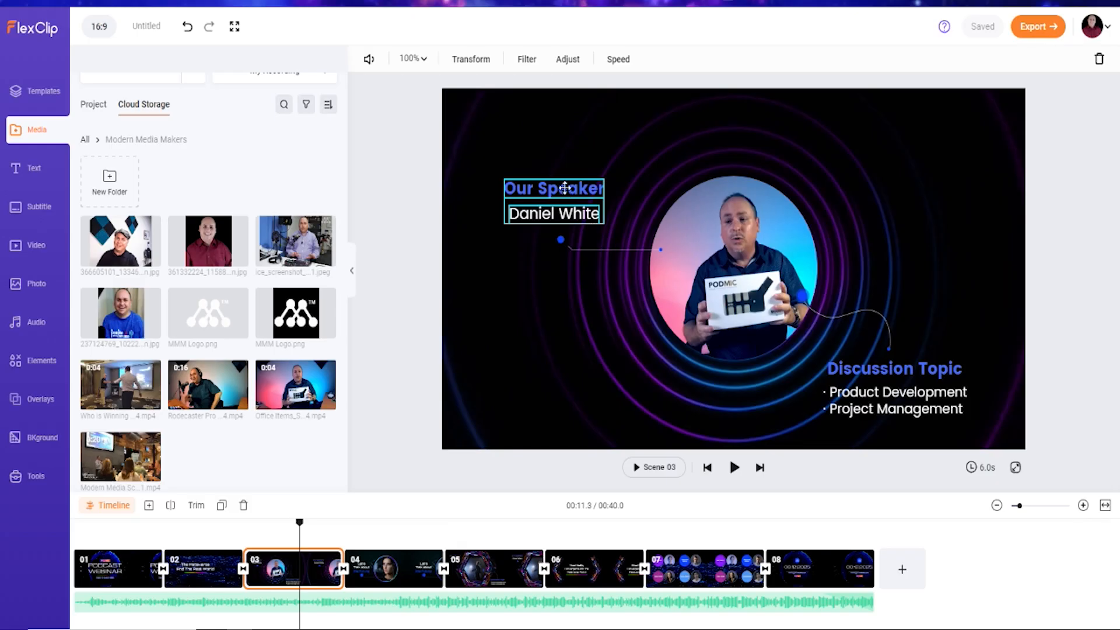
- Examine the text editing and style options for the "Our Speaker" heading in scene 03
left_click(564, 188)
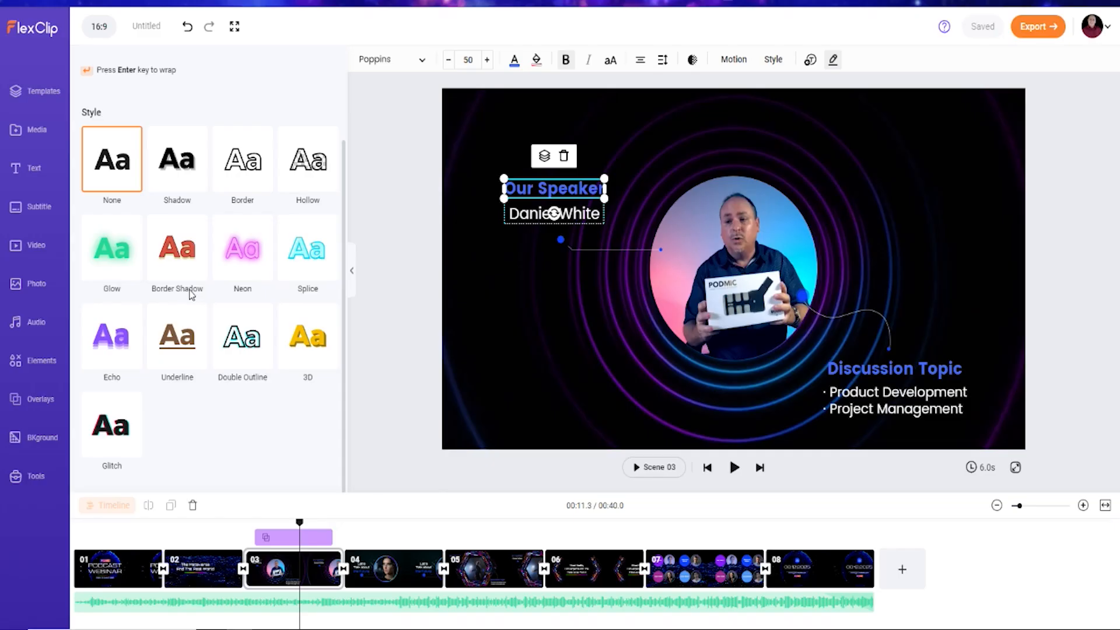
scroll(192, 294, "up", 2)
left_click(378, 213)
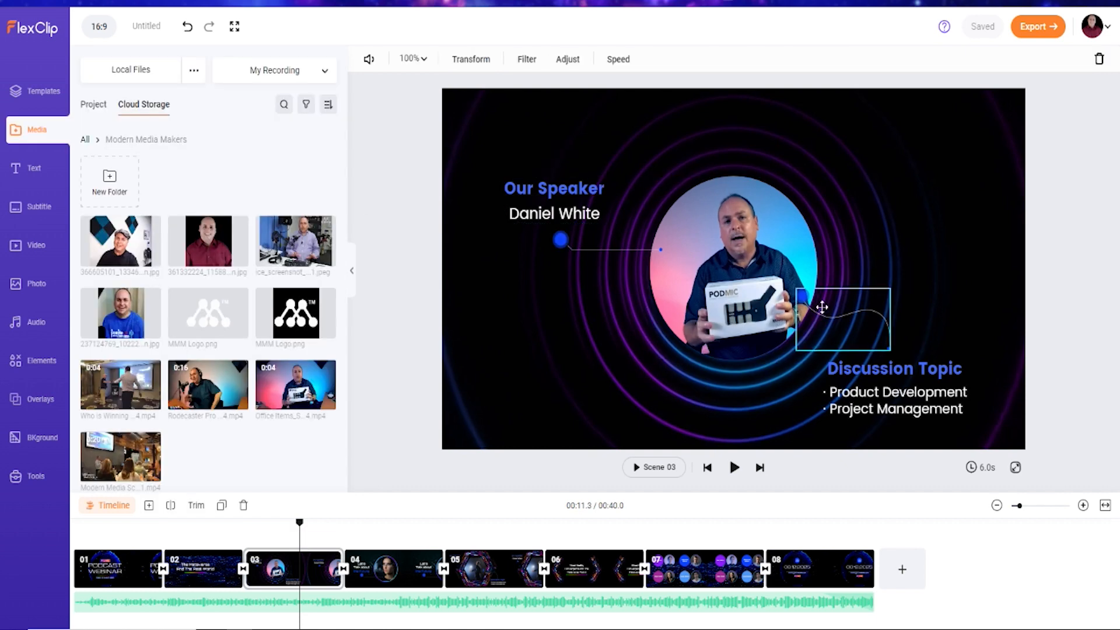
- Move the curved connector line above Discussion Topic slightly up and to the right, clear of the speaker's arm
mouse_move(846, 314)
left_mouse_down()
mouse_move(863, 292)
mouse_move(860, 301)
left_mouse_up()
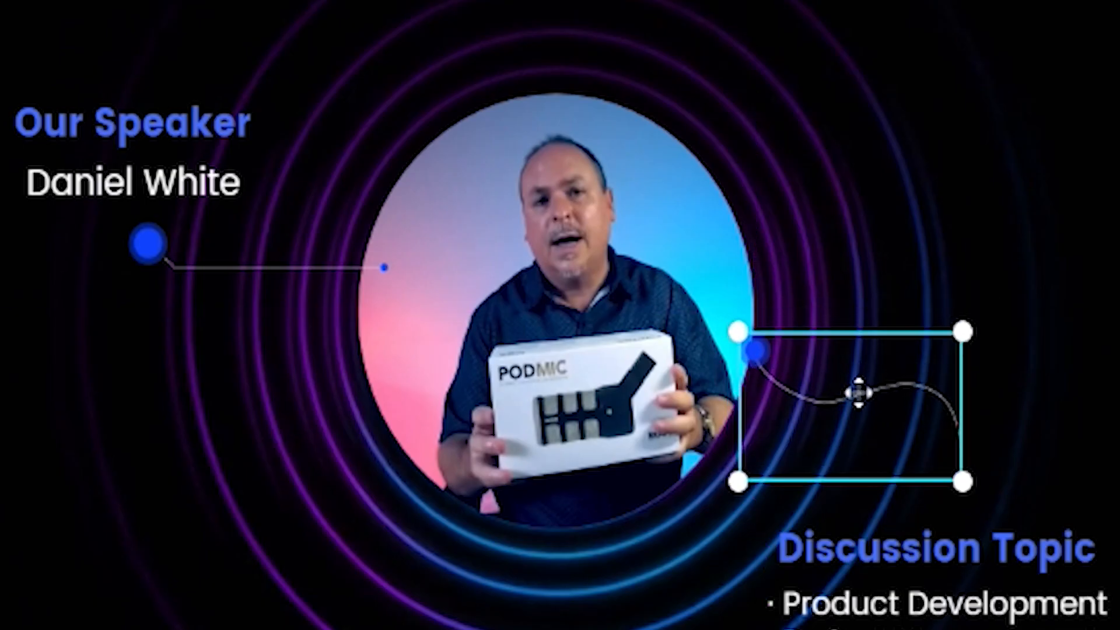
left_click_drag(851, 539, 870, 556)
left_click_drag(867, 368, 860, 369)
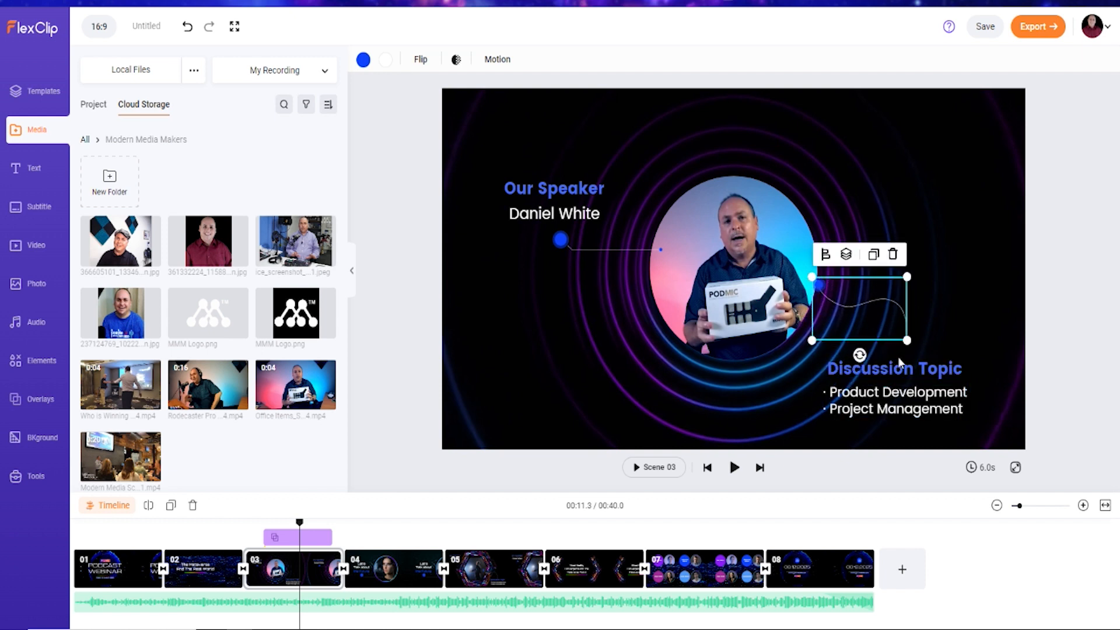
left_click_drag(909, 278, 918, 308)
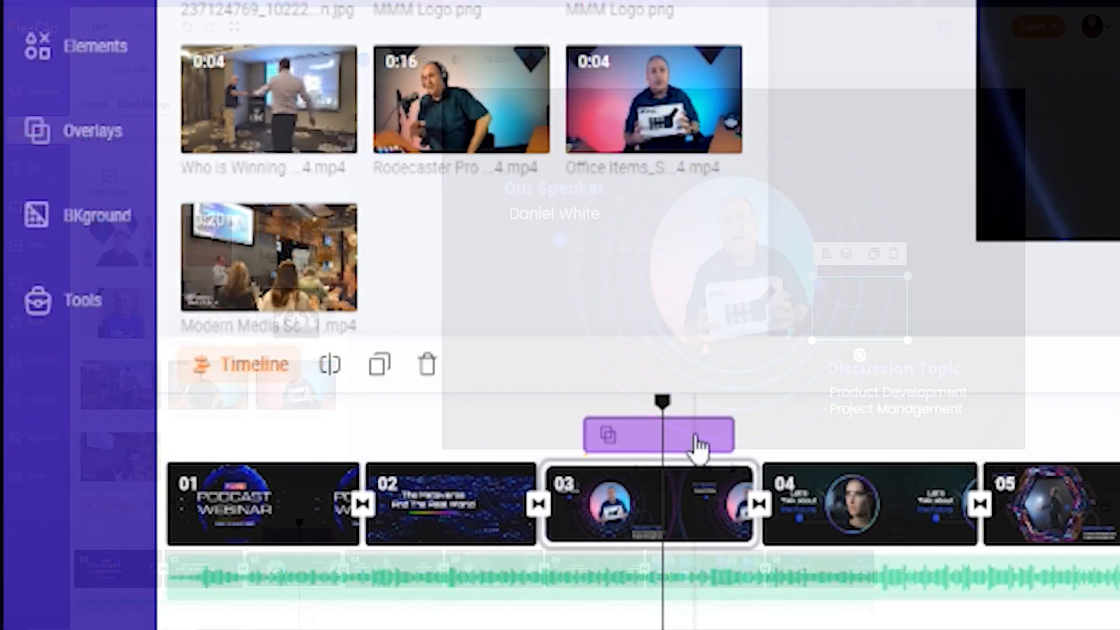
- Open scene 03's layer timeline and extend the curved connector line to start earlier, at about 1.4 seconds
left_click(315, 542)
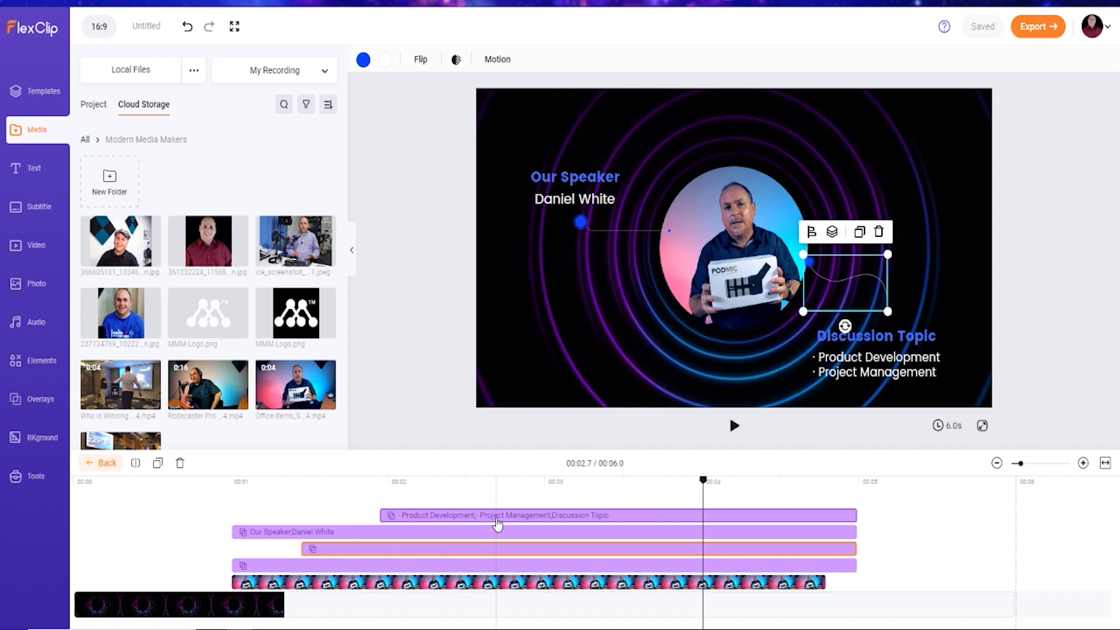
mouse_move(308, 555)
left_mouse_down()
mouse_move(383, 553)
mouse_move(291, 549)
left_mouse_up()
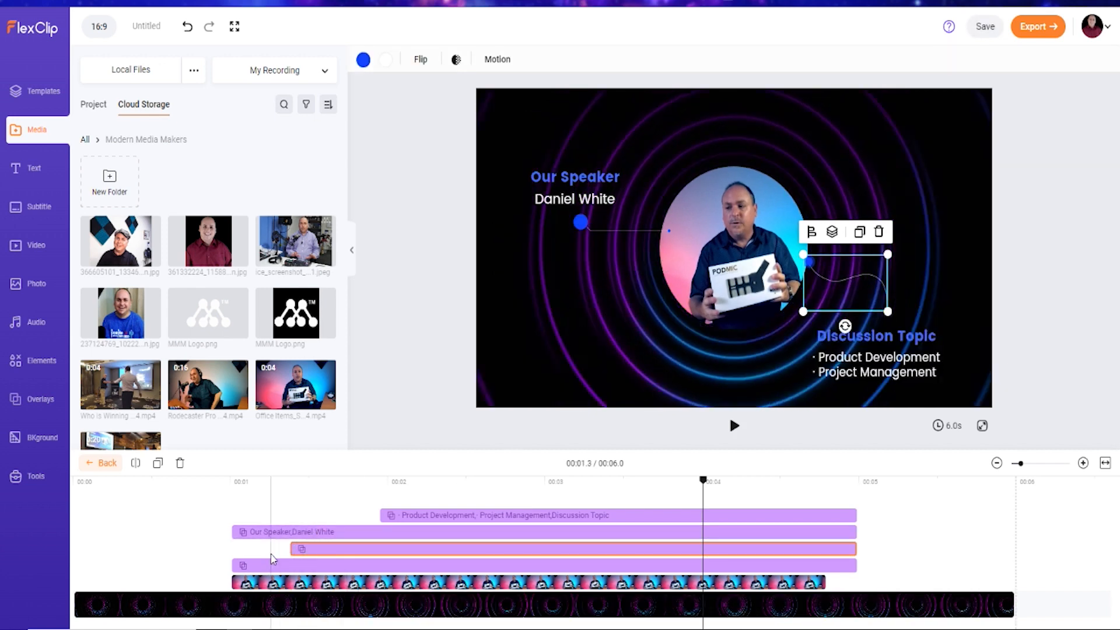
- Examine the filter, transform and volume options for scene 03's background video, and return to the main timeline
left_click(190, 556)
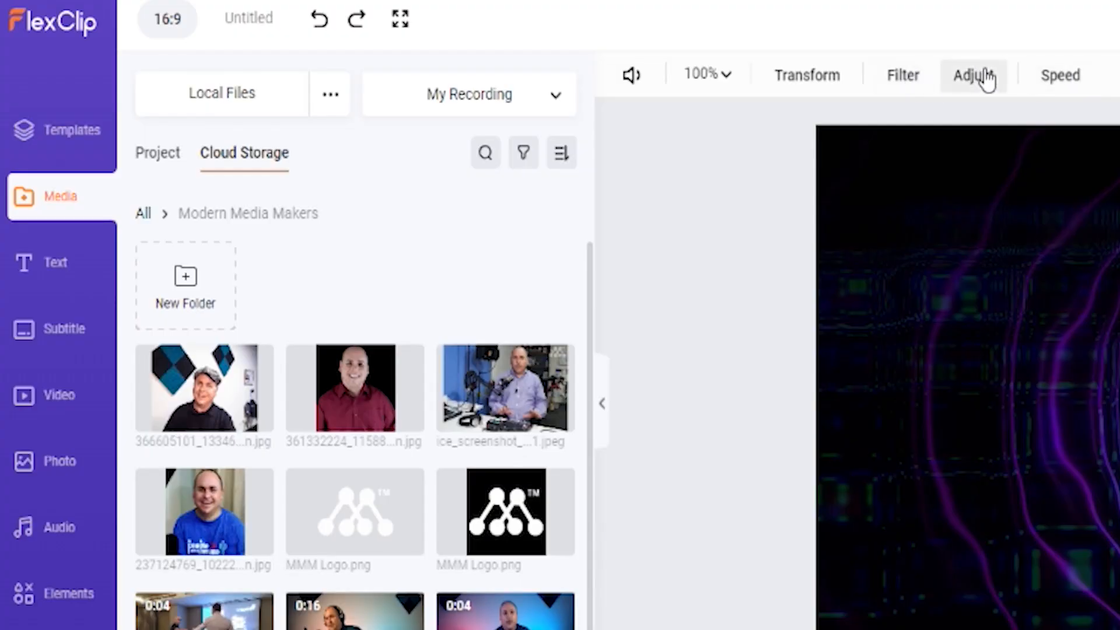
left_click(907, 81)
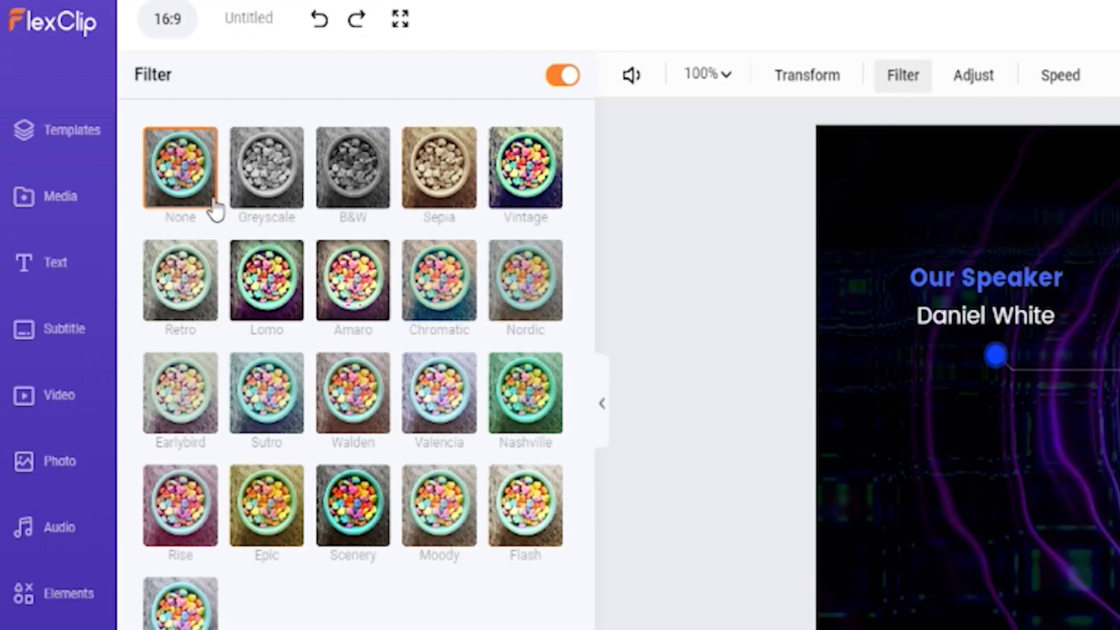
left_click(802, 88)
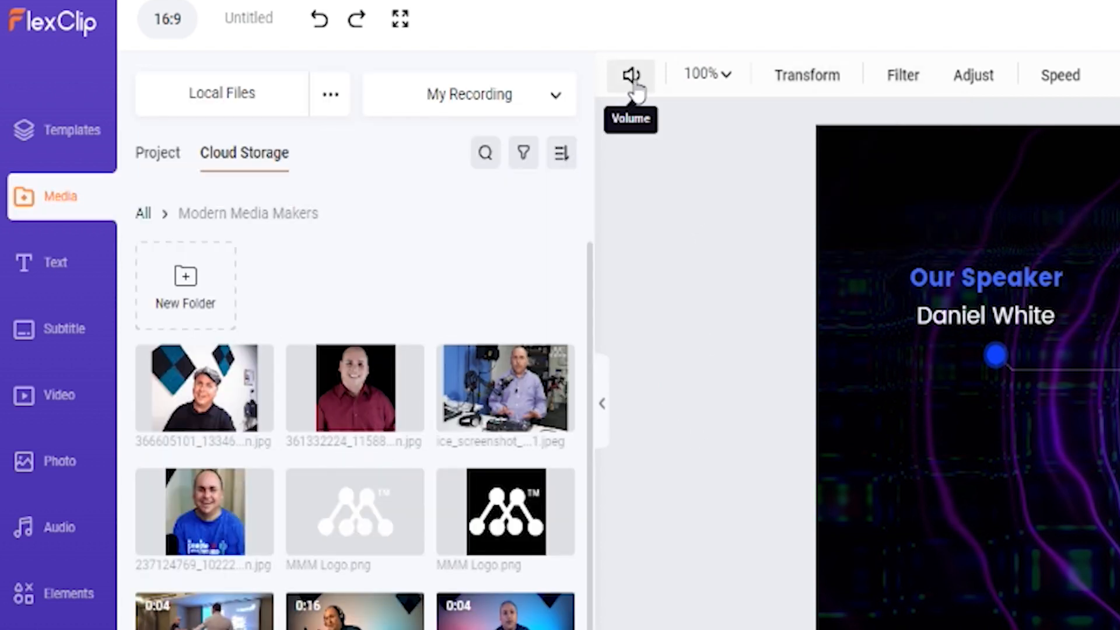
left_click(633, 78)
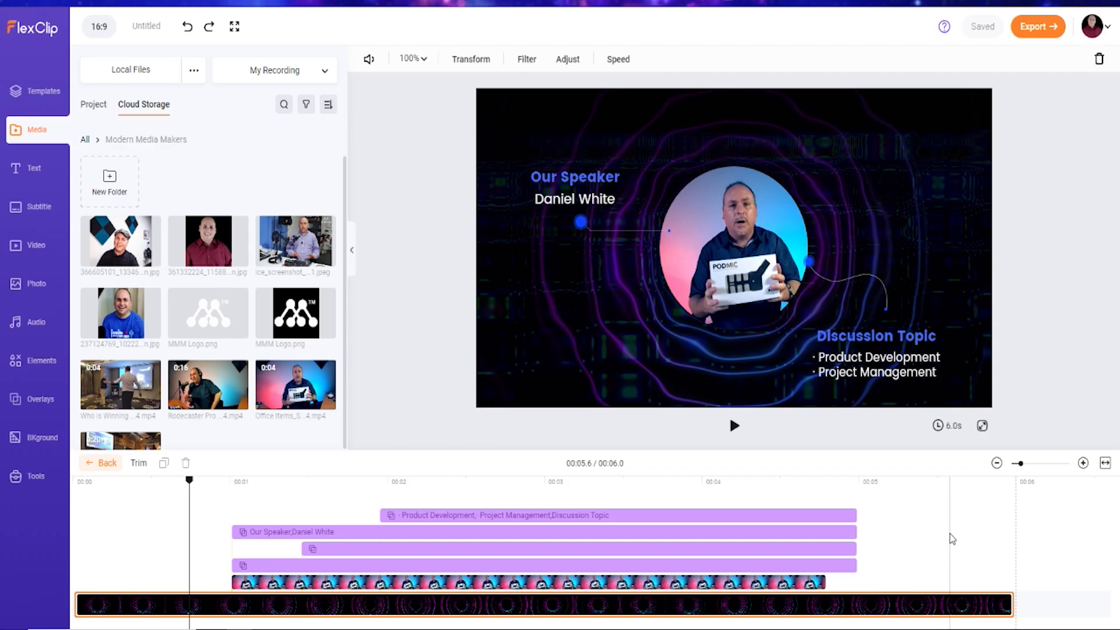
left_click(101, 463)
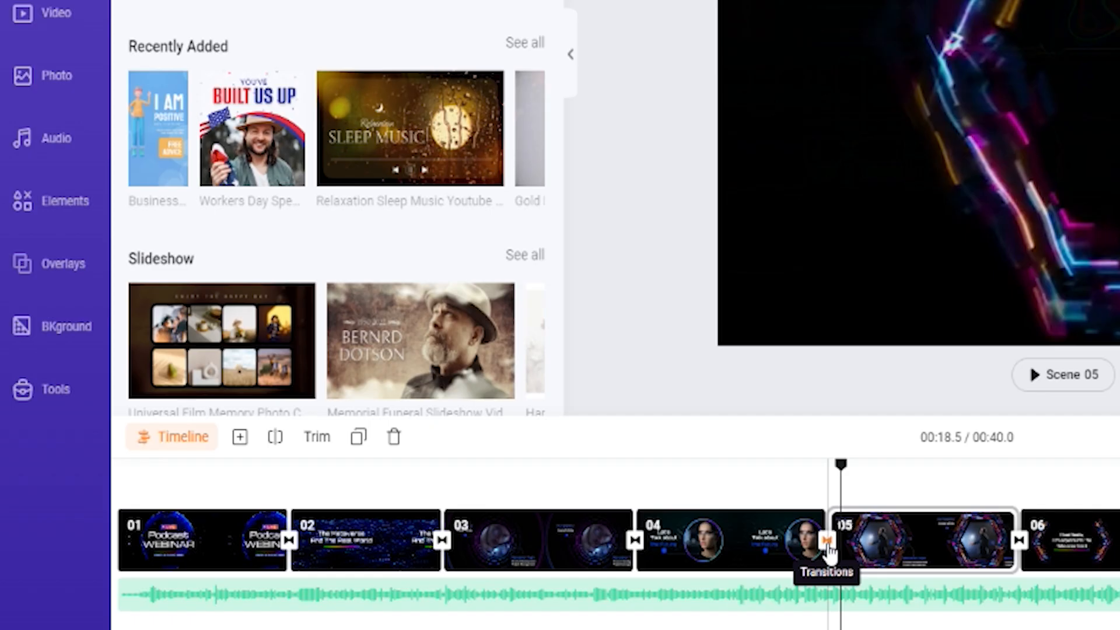
- Try the Dreamy transition between scenes 04 and 05, and set it back to Fly Eye
left_click(827, 541)
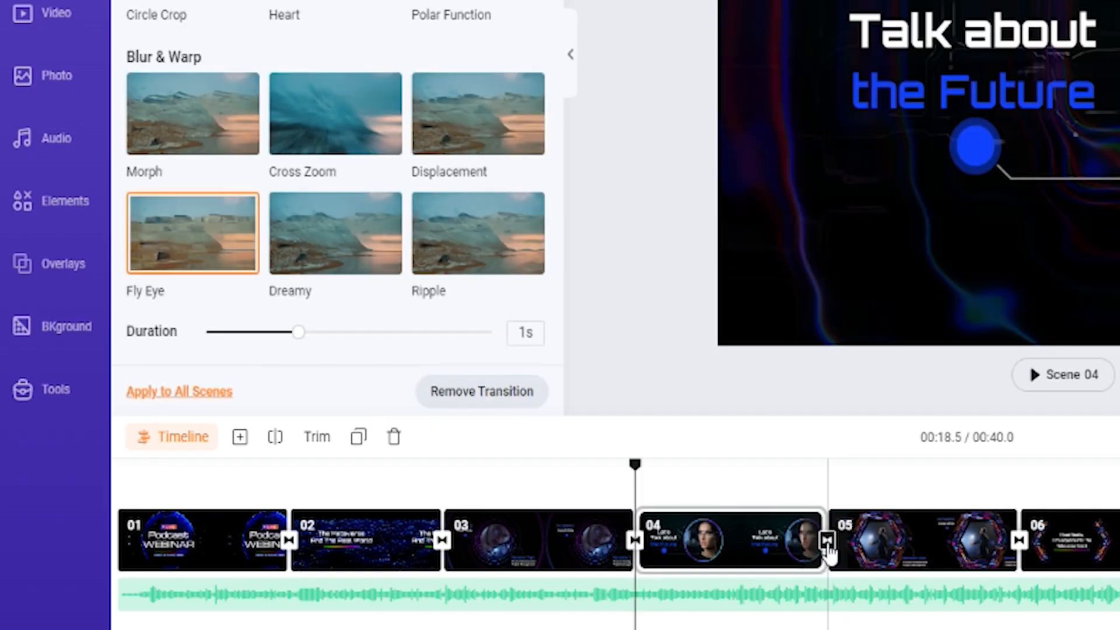
scroll(283, 193, "down", 10)
left_click(296, 174)
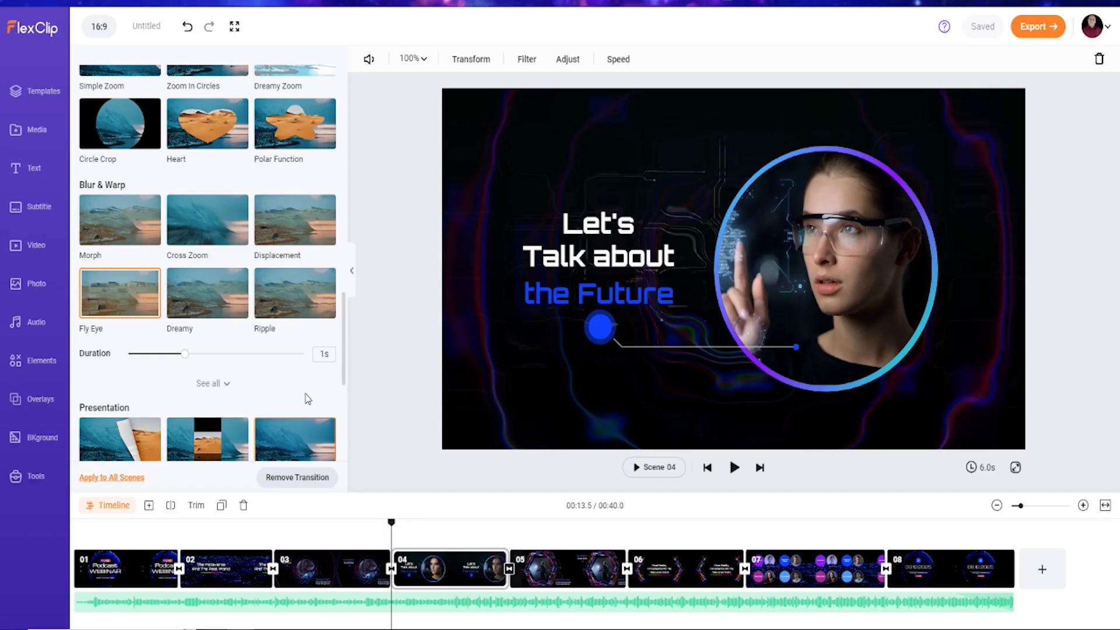
left_click(199, 291)
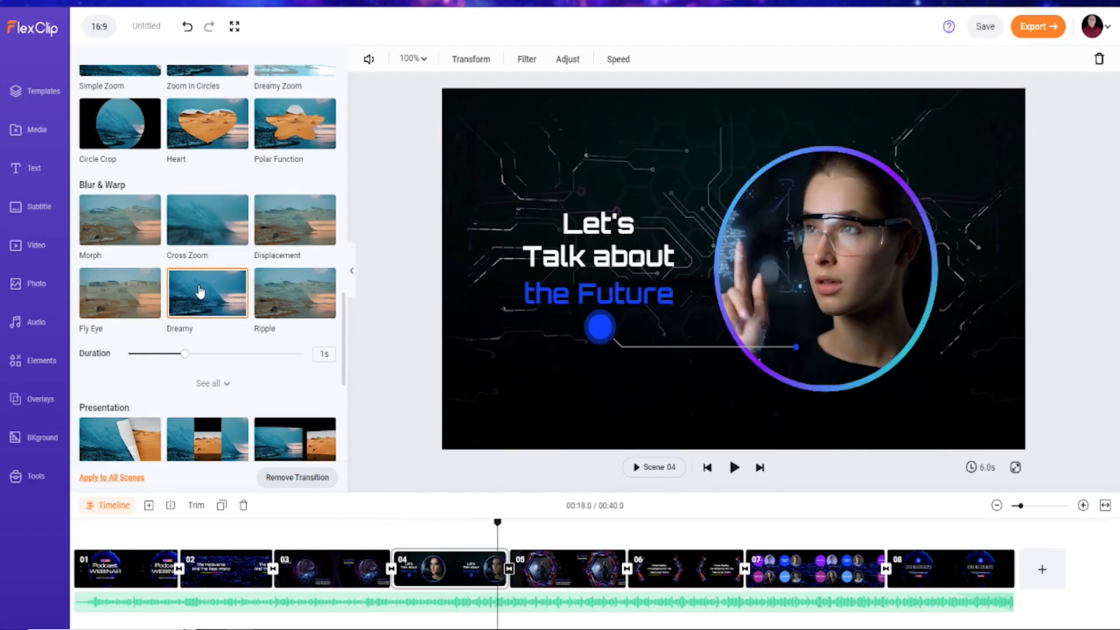
left_click(124, 295)
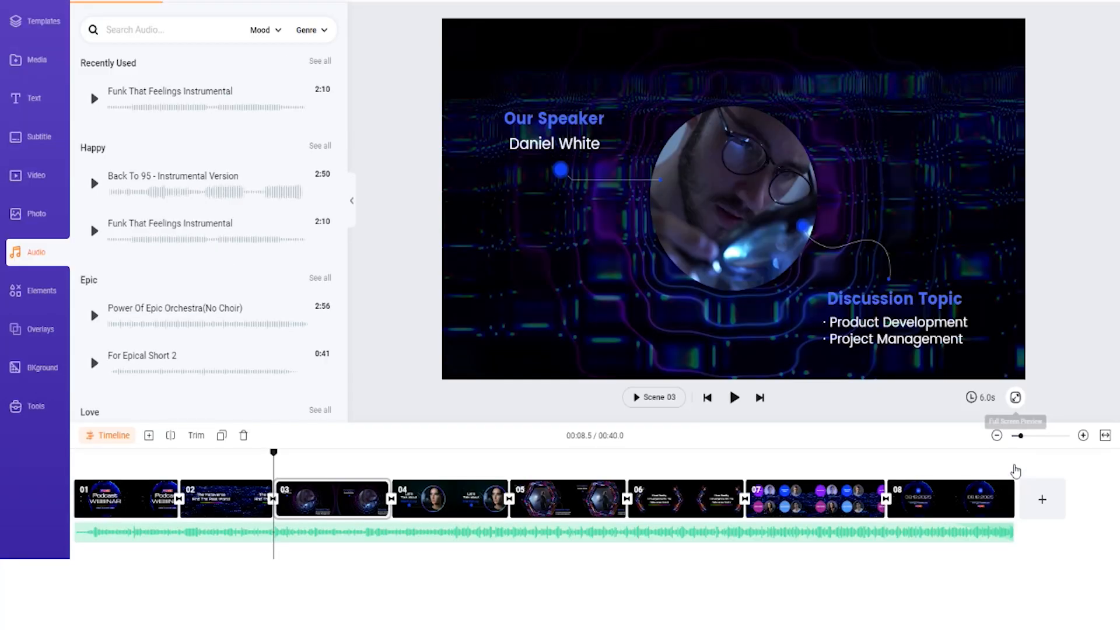
- Play the video in full-screen preview from the start of scene 03
left_click(1016, 397)
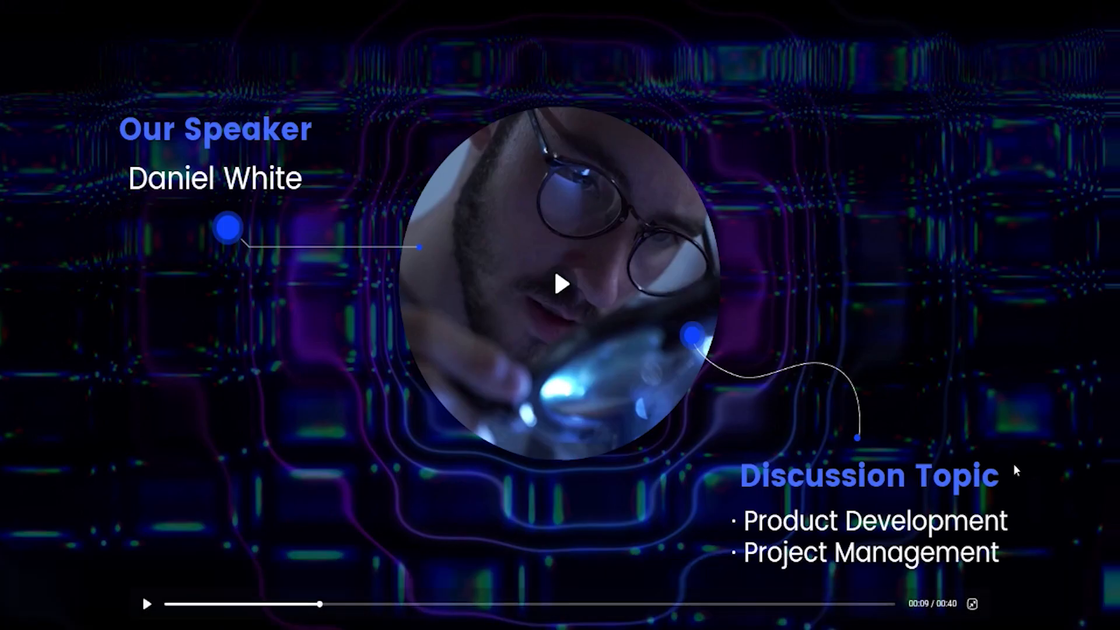
left_click(147, 605)
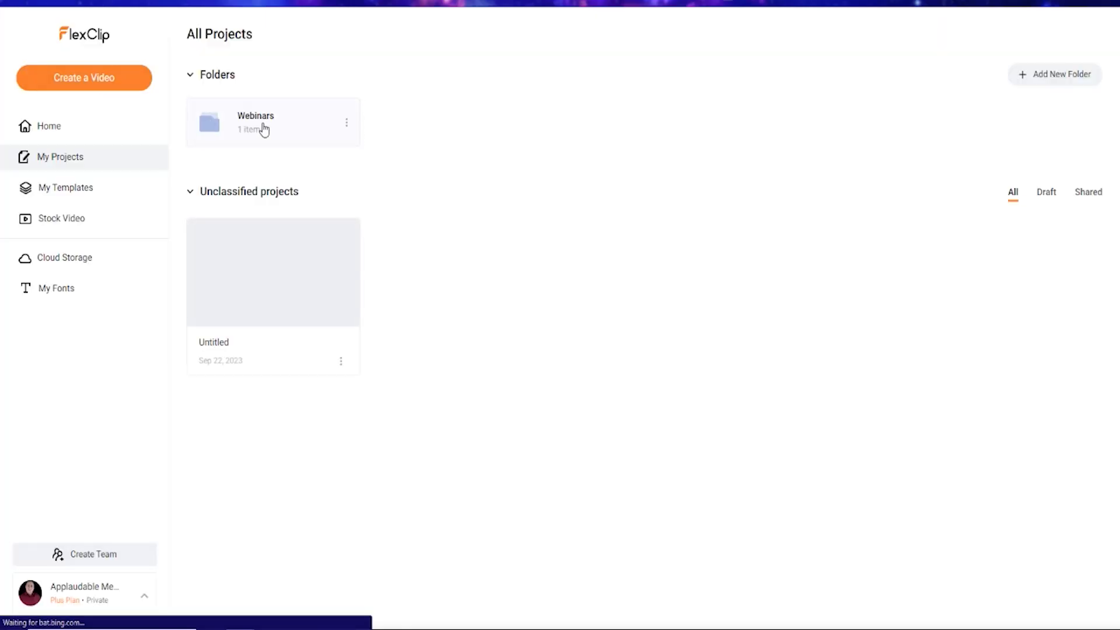
- Open the Free Podcasting Webinar project from the Webinars folder and scrub through its whole timeline
left_click(264, 130)
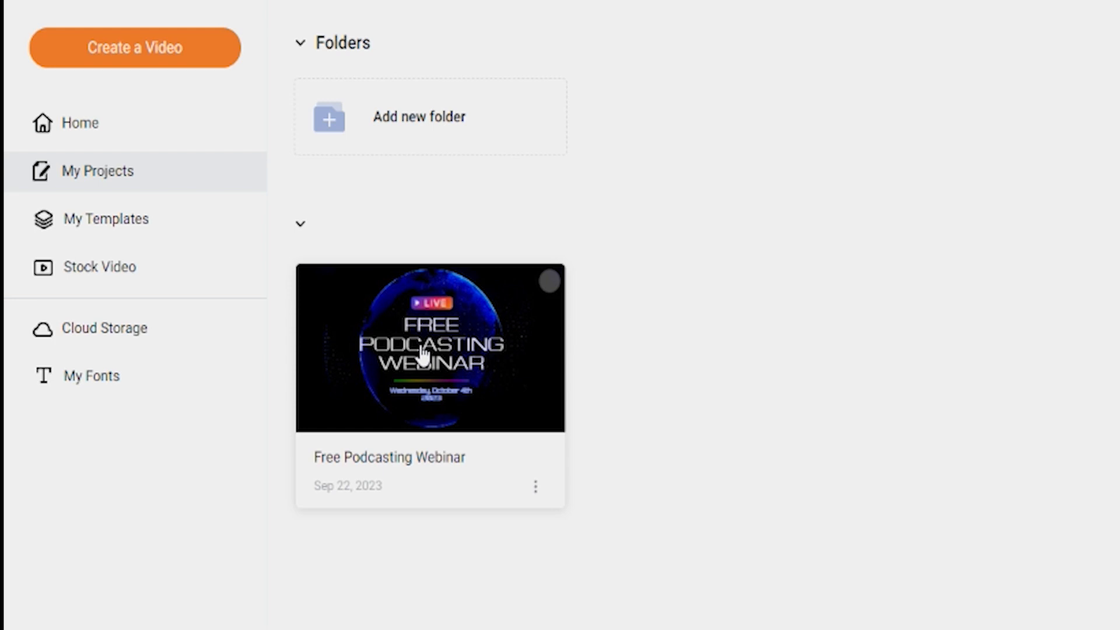
left_click(423, 354)
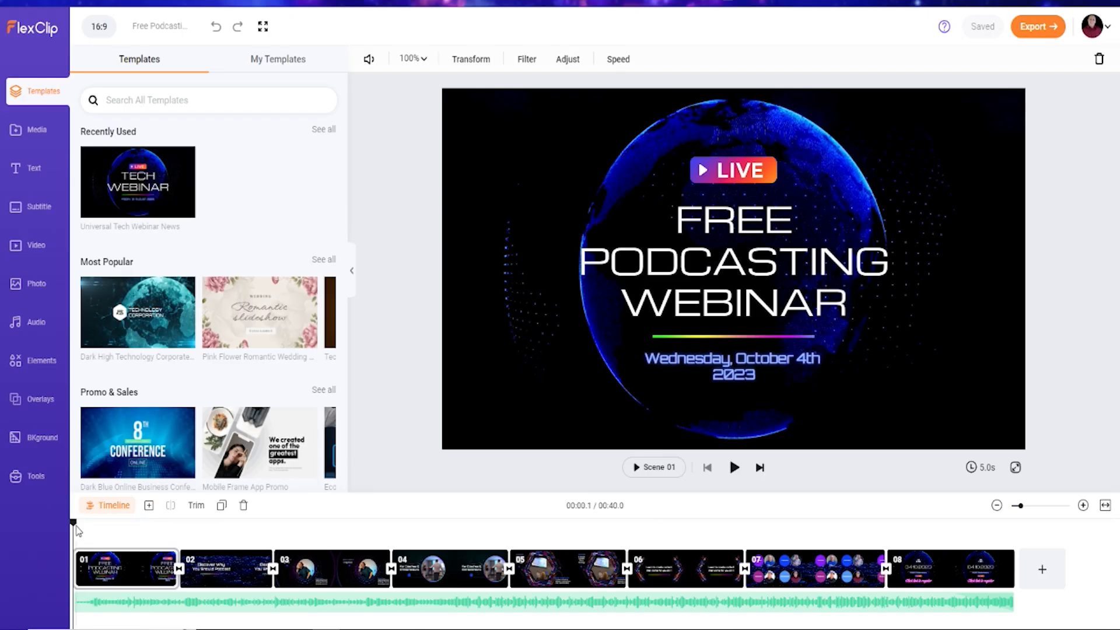
left_click_drag(91, 535, 974, 532)
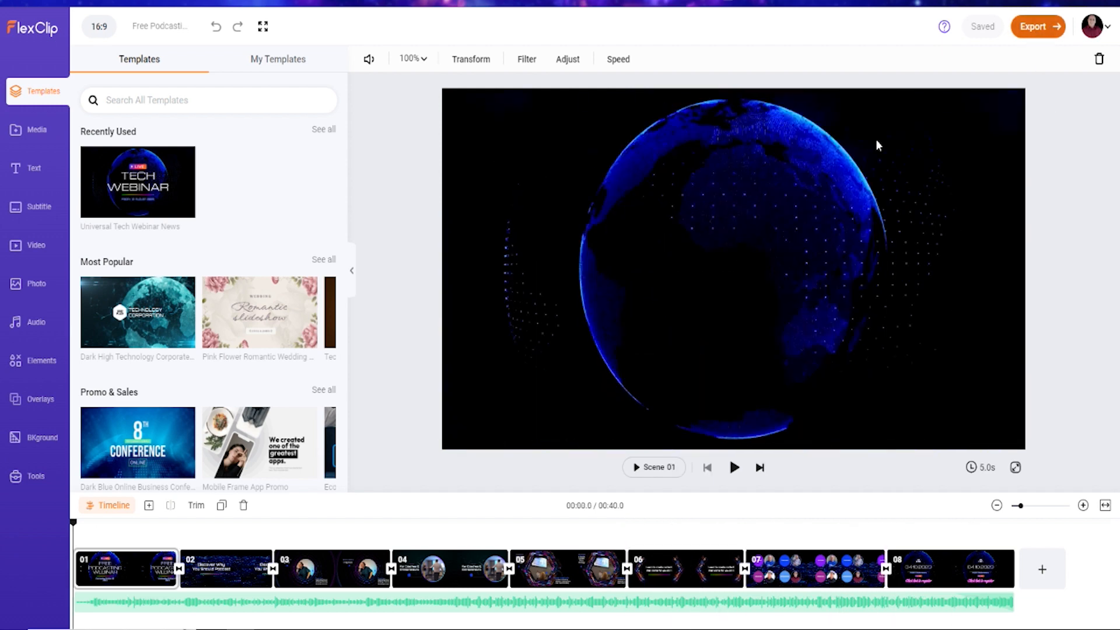
- Export the Free Podcasting Webinar project as a 1080p video
left_click(1042, 29)
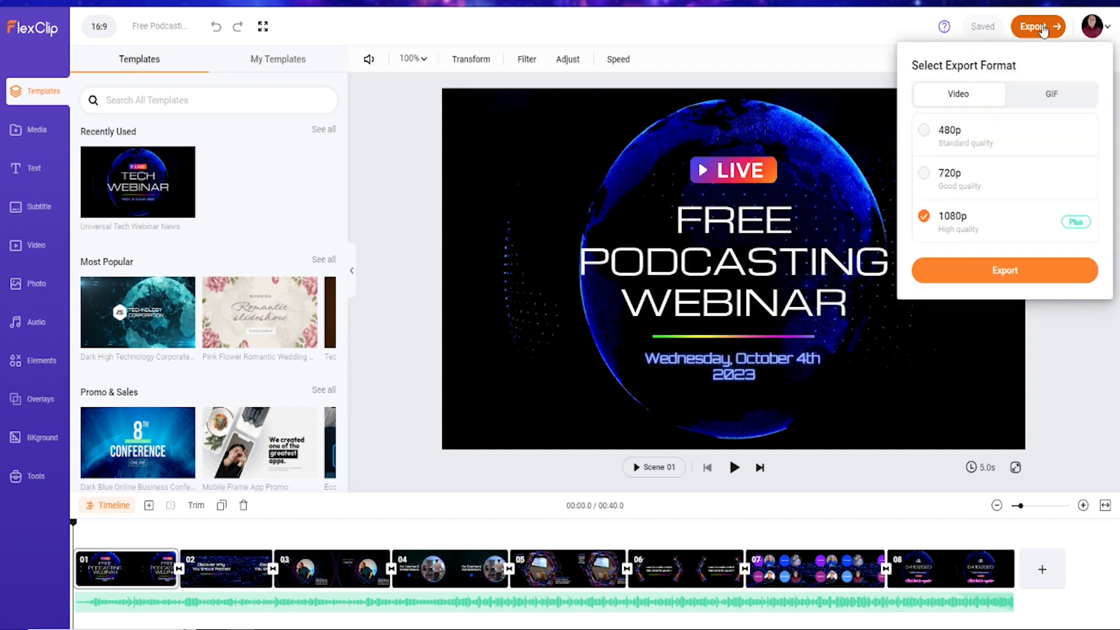
left_click(942, 270)
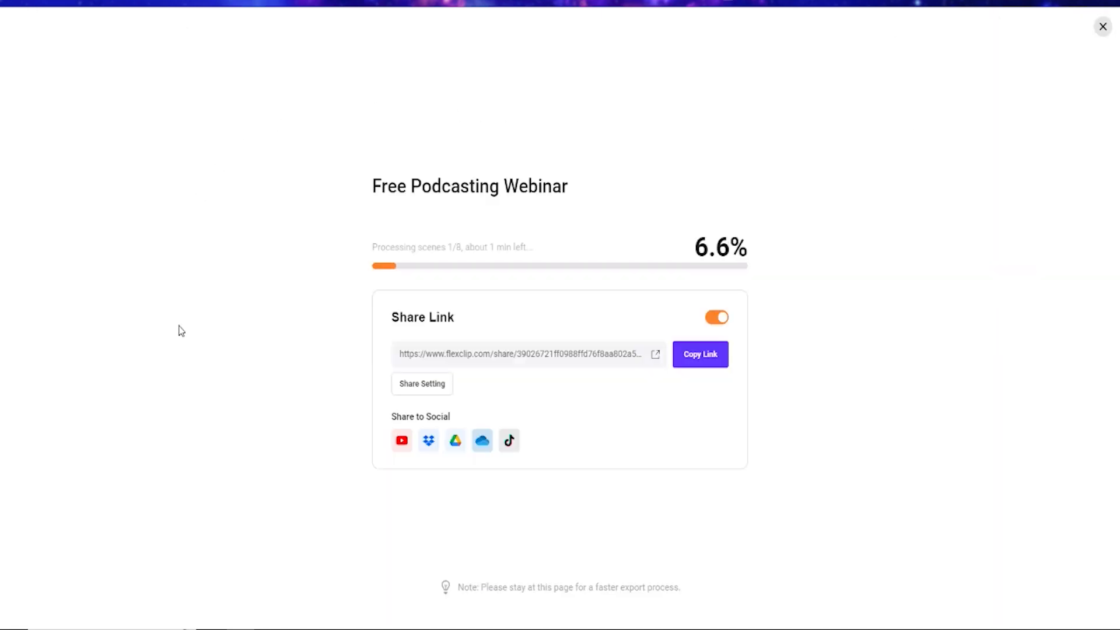